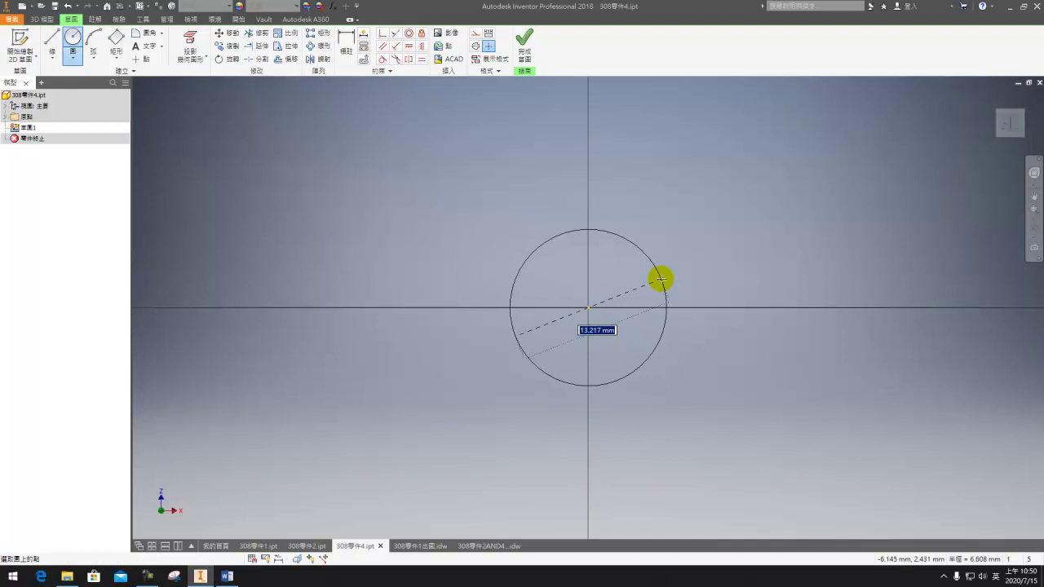
- Complete the 52 mm diameter circle centred on the origin and extrude it 19 mm into a solid disc
key(Return)
key(e)
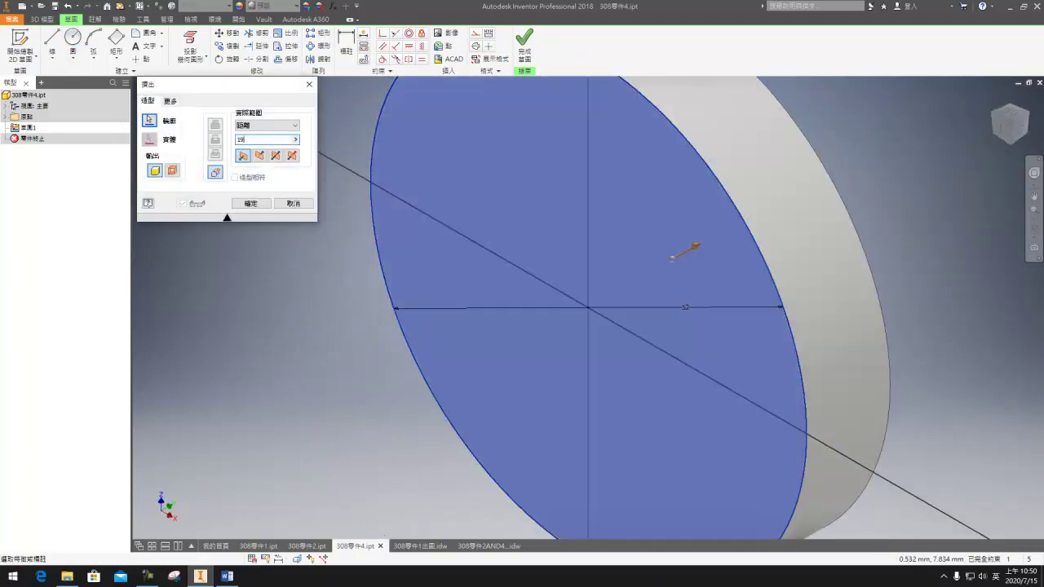
click(660, 276)
key(Return)
- Start a new 2D sketch on the YZ plane
click(22, 40)
click(7, 128)
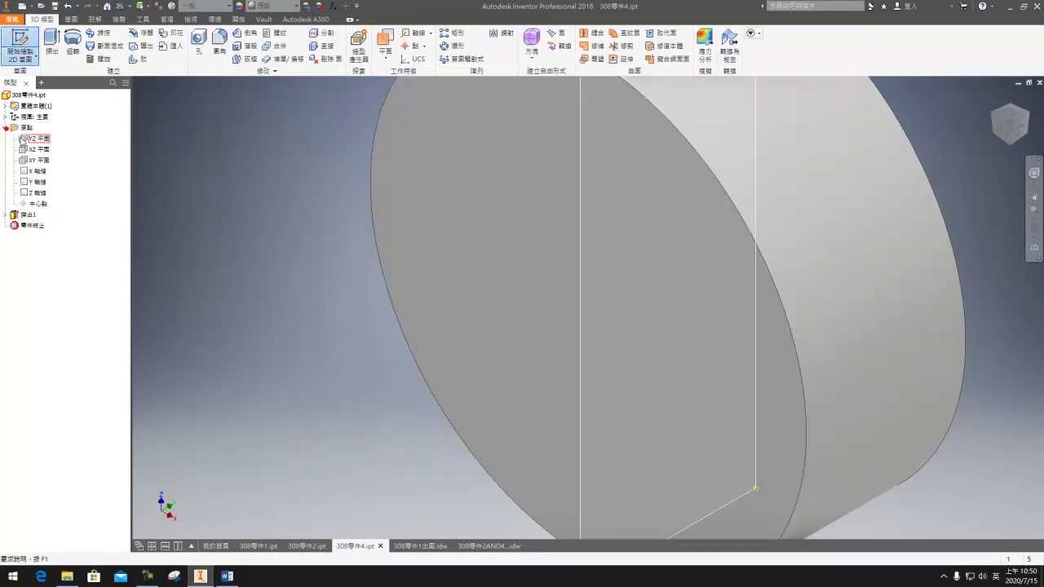
click(36, 138)
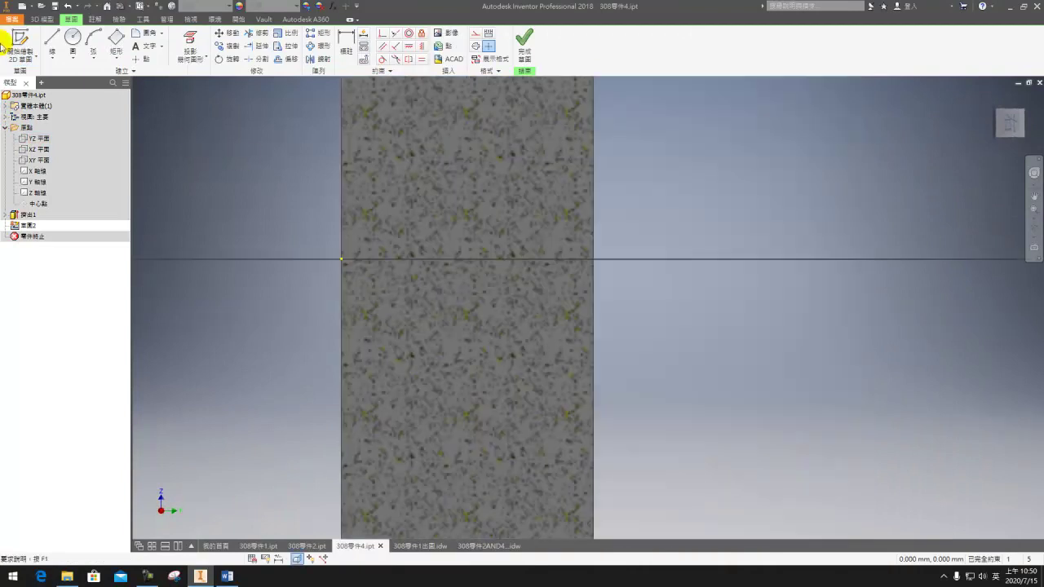
- Draw a horizontal line from the origin across the disc's width and a slanted line starting about 9.4 mm below it, rising to the opposite face
click(52, 40)
scroll(425, 326, down, 2)
scroll(366, 305, up, 3)
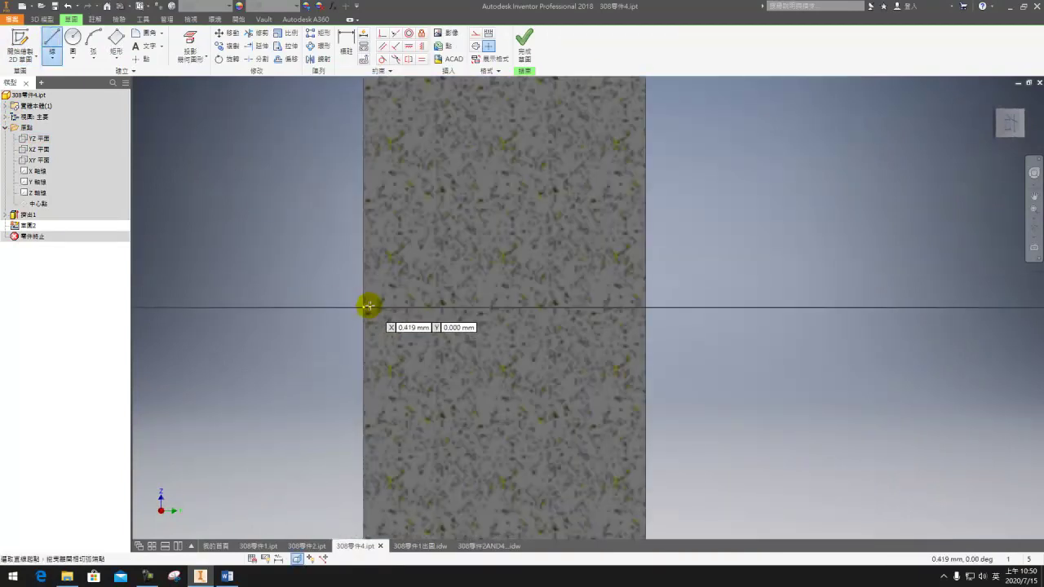
click(364, 308)
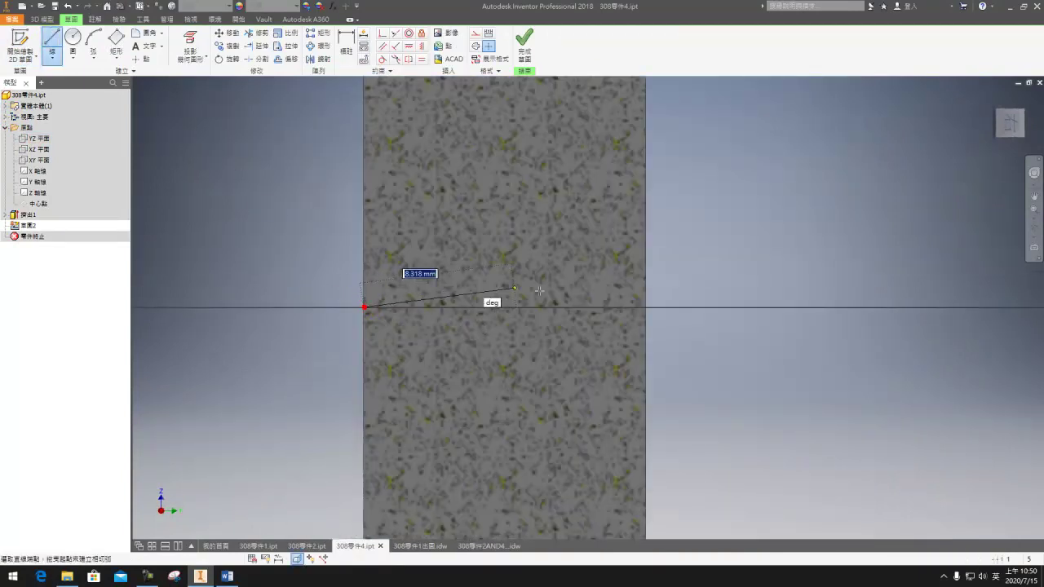
double_click(647, 307)
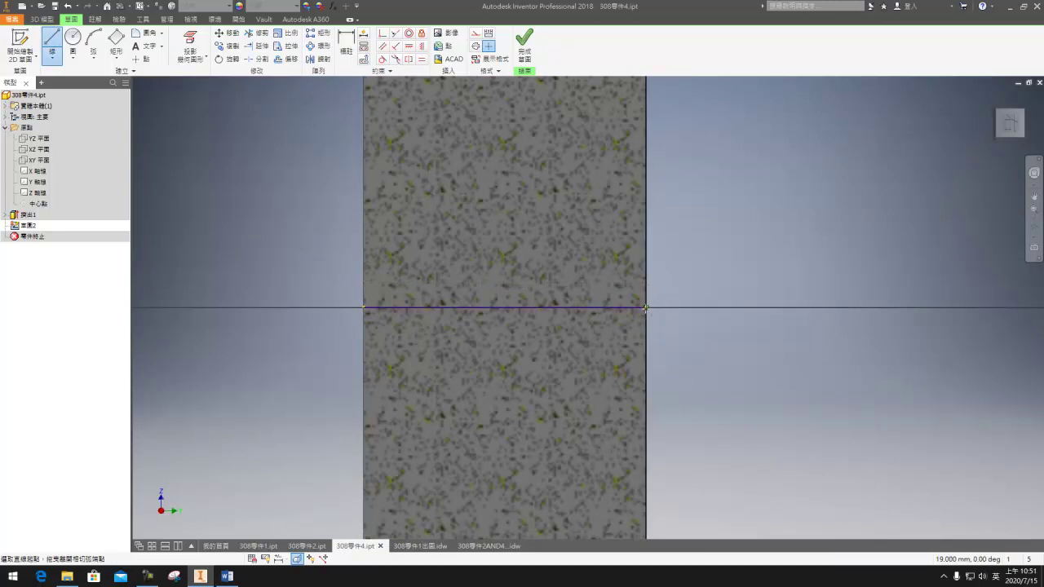
click(364, 446)
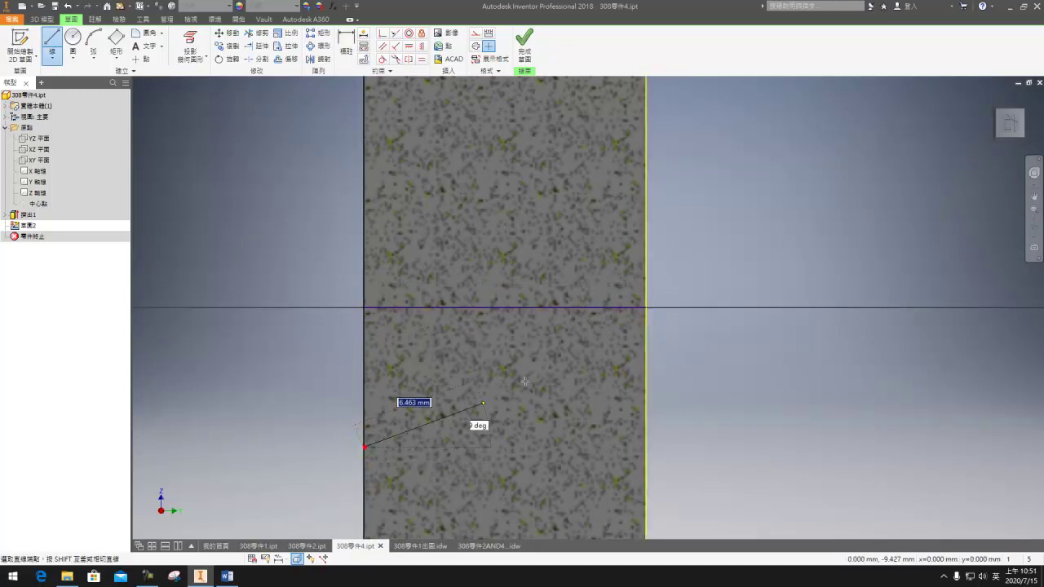
double_click(646, 374)
- Draw a vertical construction line about 44 mm long from the midpoint of the disc's upper edge down past the slanted line
middle_drag(537, 440, 507, 335)
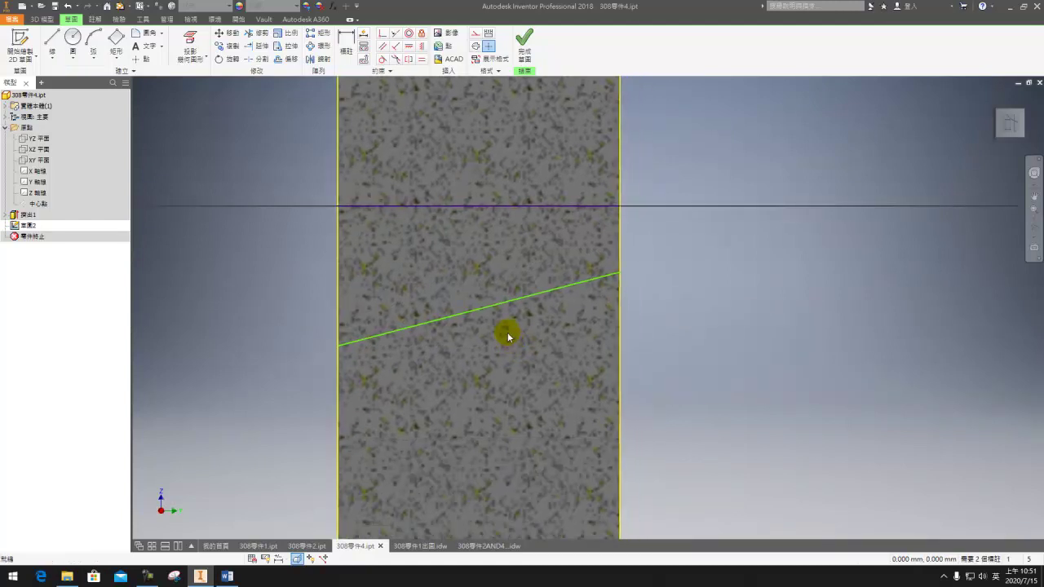
click(51, 40)
scroll(485, 270, up, 3)
middle_drag(484, 270, 485, 367)
scroll(487, 285, down, 3)
middle_drag(478, 167, 478, 192)
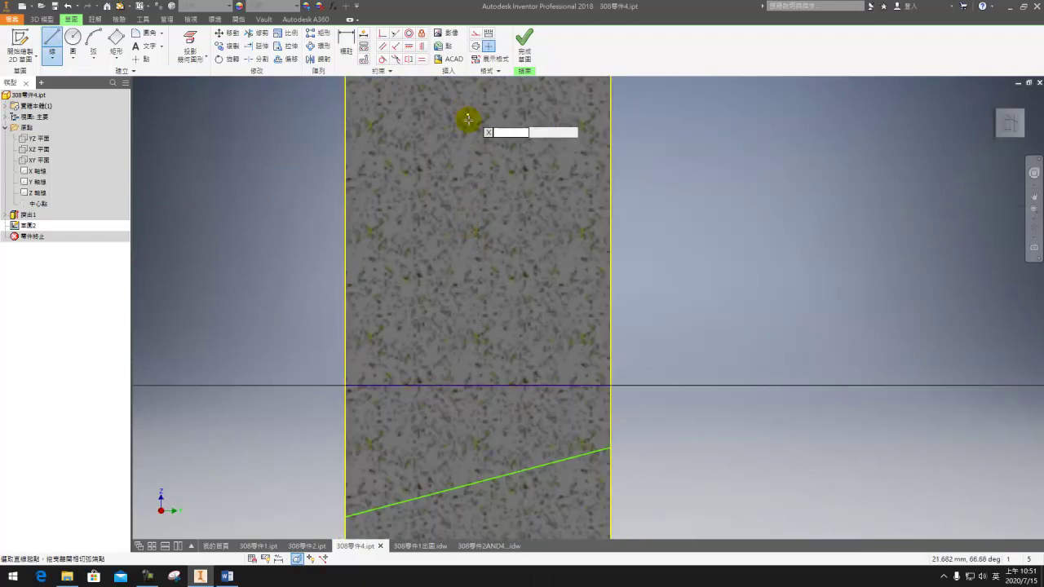
middle_drag(465, 102, 473, 140)
scroll(476, 136, up, 3)
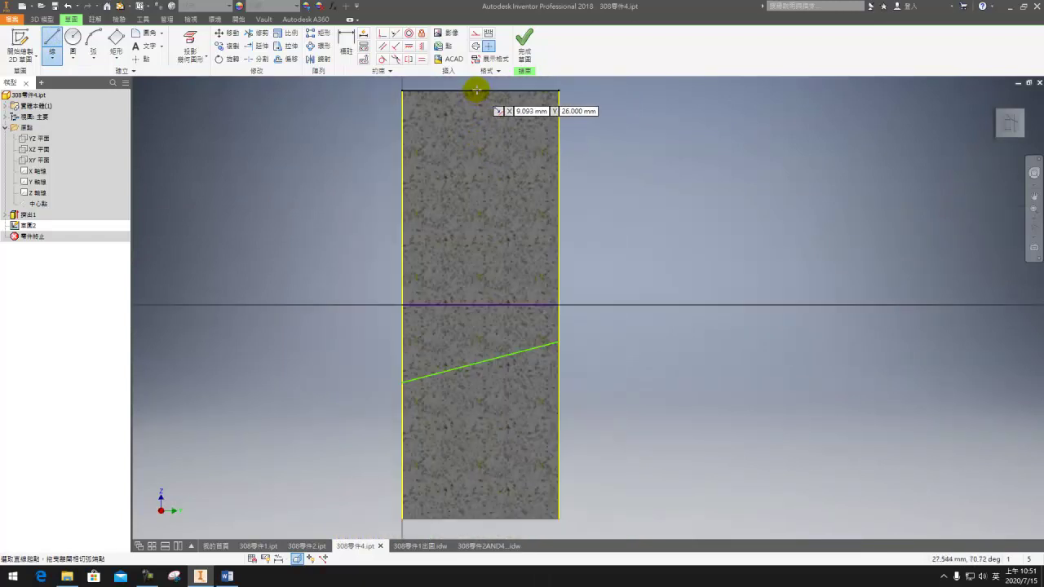
click(481, 90)
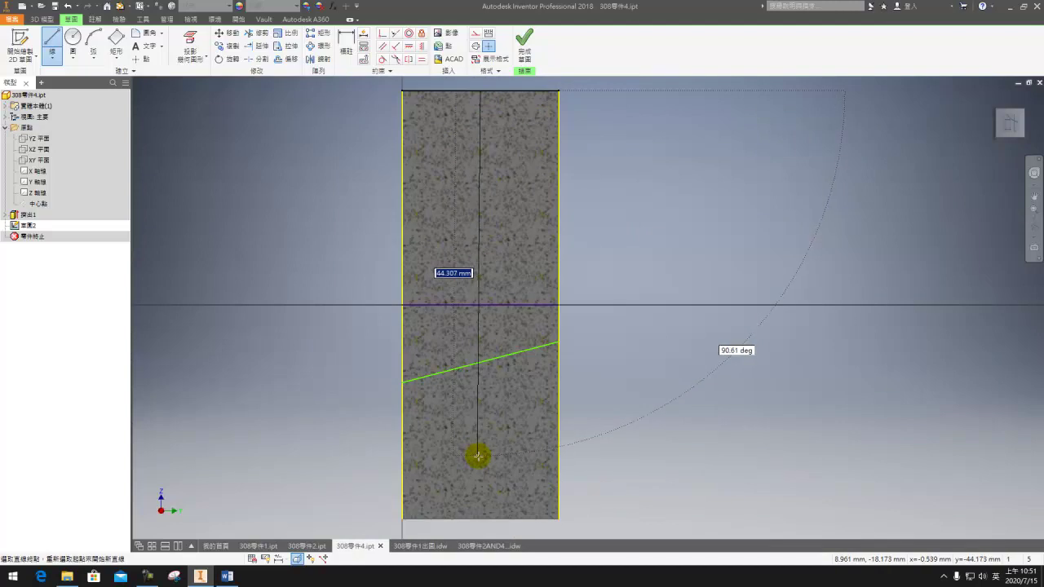
click(480, 456)
key(Escape)
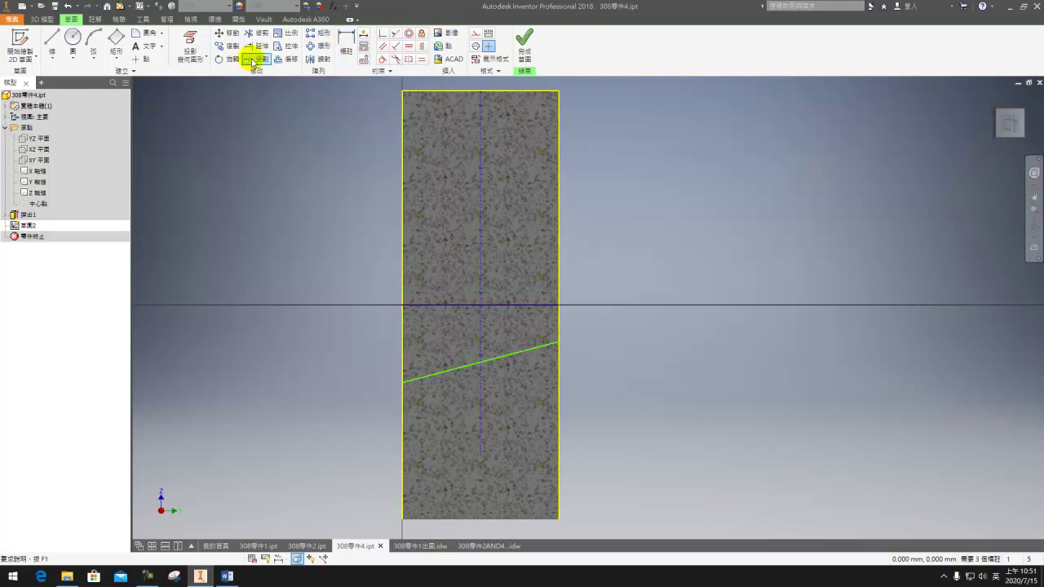
- Place a point where the slanted and vertical lines cross, and dimension it 11.5 mm from the horizontal axis line
click(141, 59)
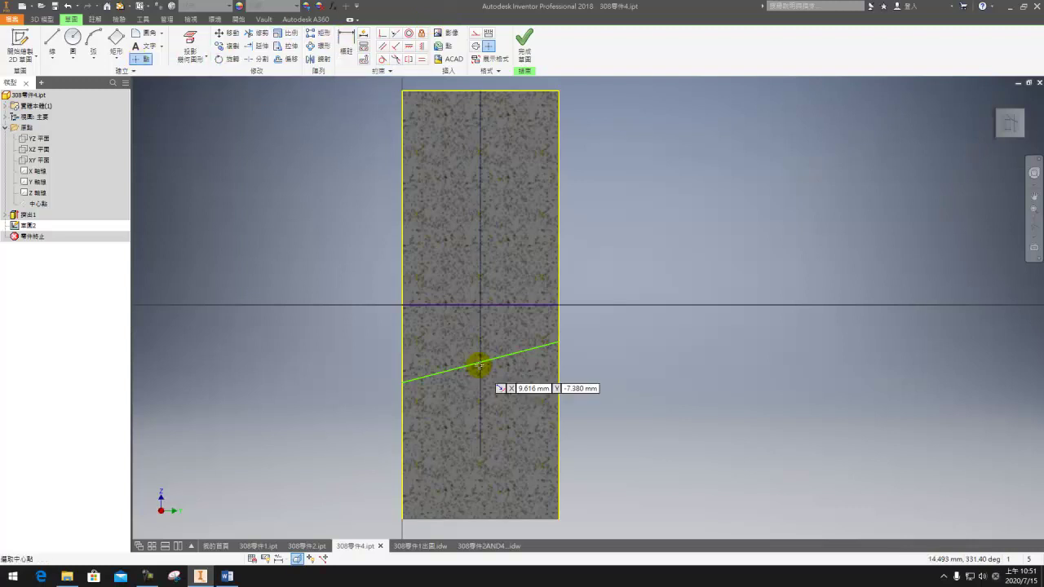
click(346, 50)
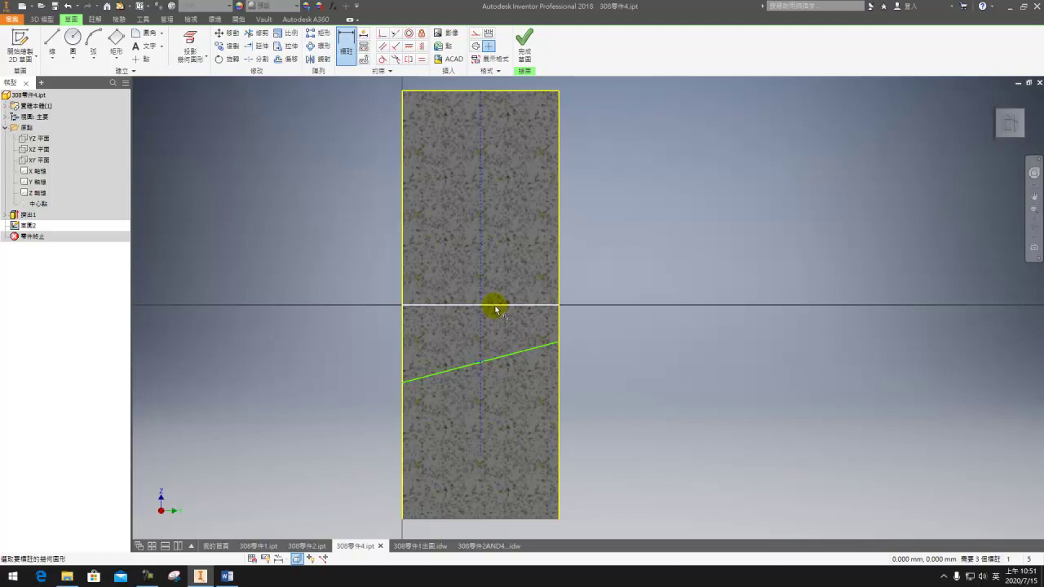
click(495, 309)
click(641, 333)
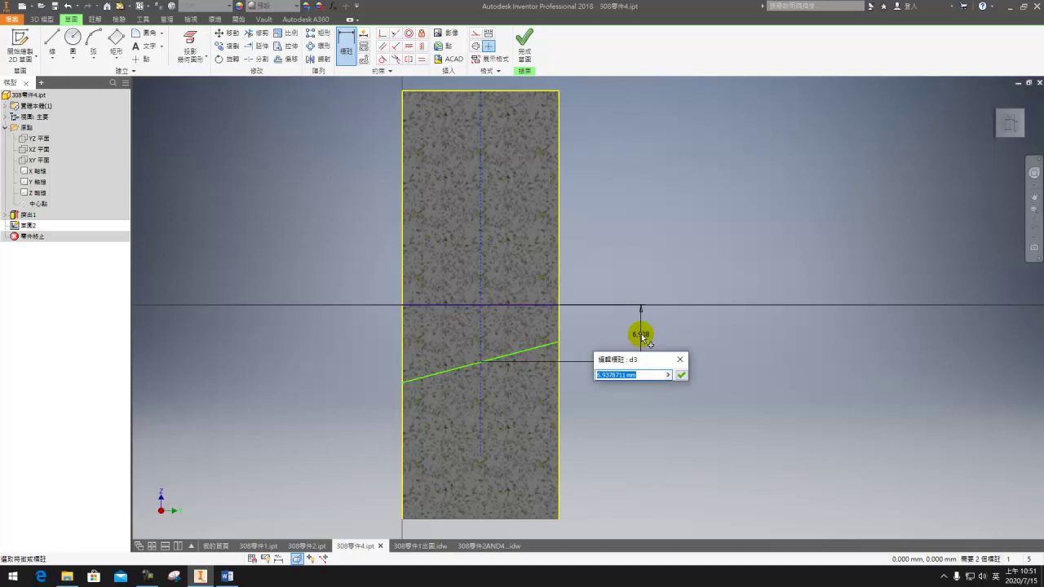
text(11.5)
key(Return)
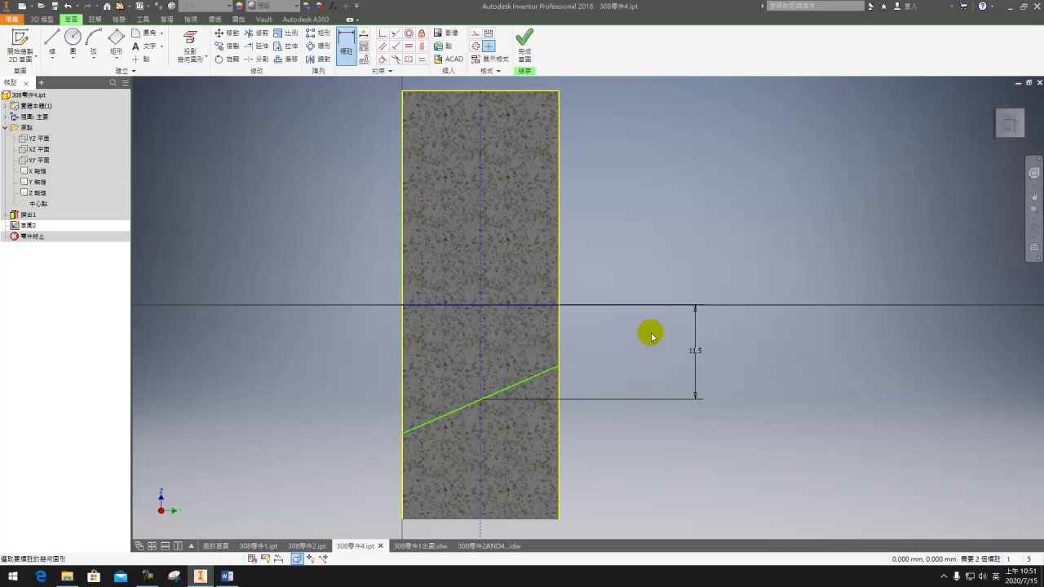
- Set the distance between the axis line and the crossing point to 11.5/2 mm
double_click(695, 354)
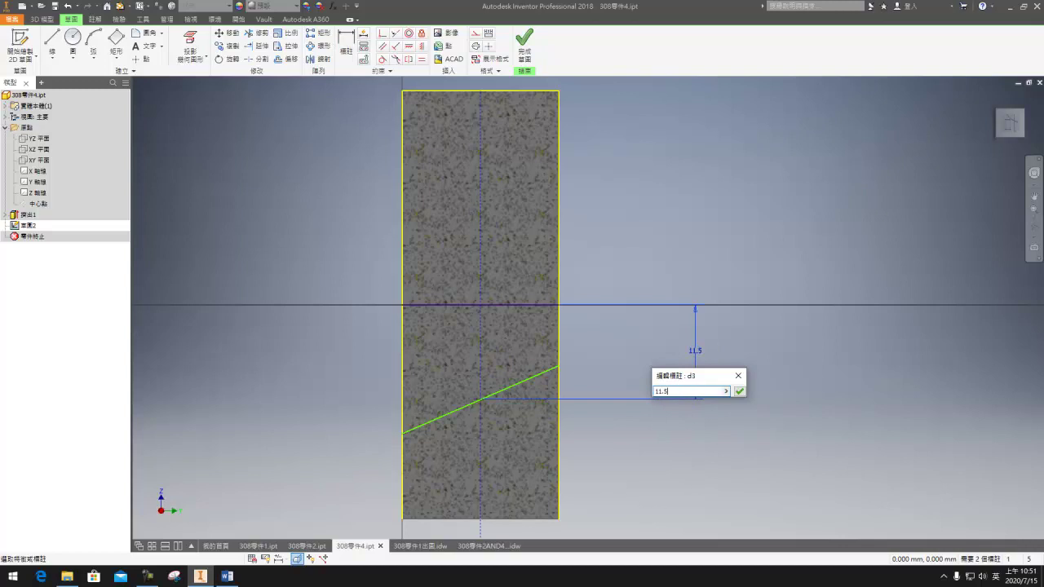
text(11.5/2)
key(Return)
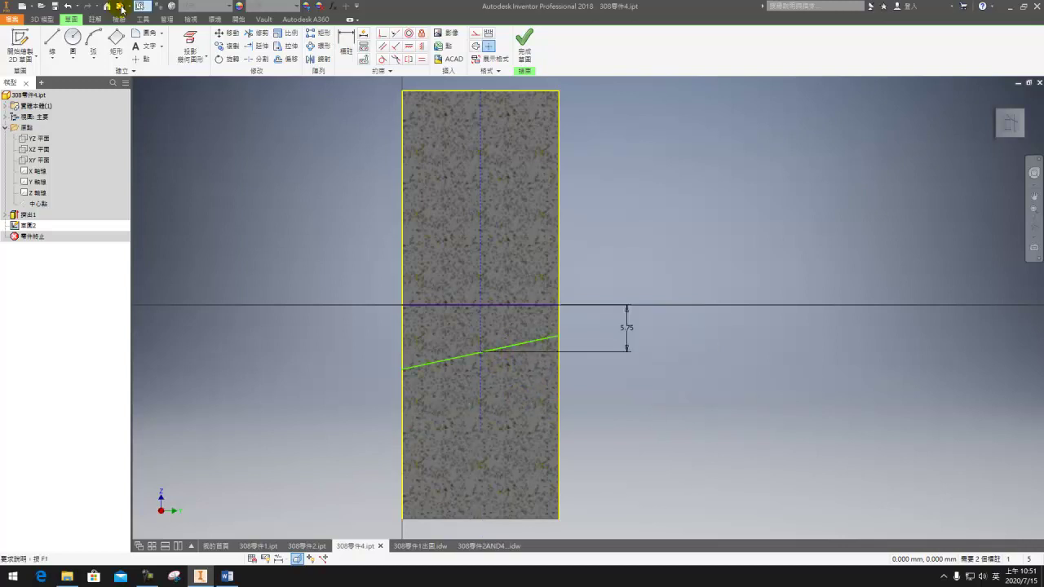
- Draw a 10 mm long horizontal line below the slanted line, inside the disc's section
click(53, 40)
scroll(491, 484, up, 2)
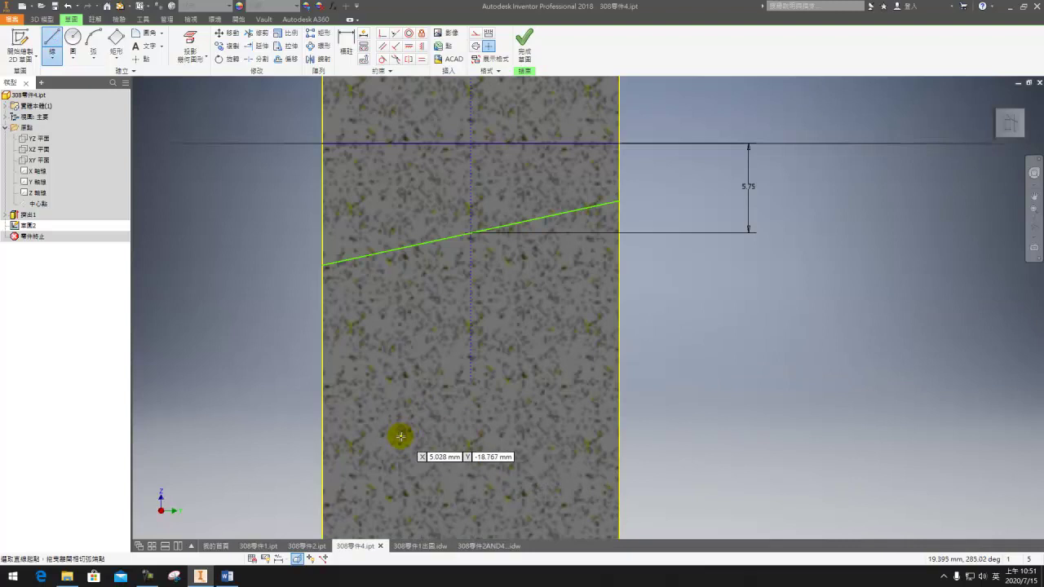
click(401, 446)
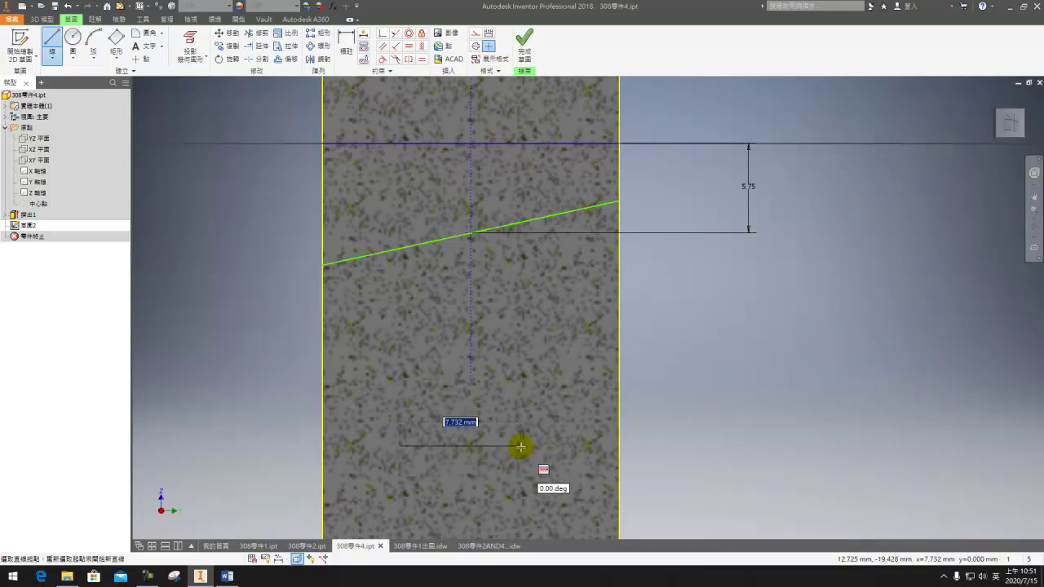
text(10)
key(Return)
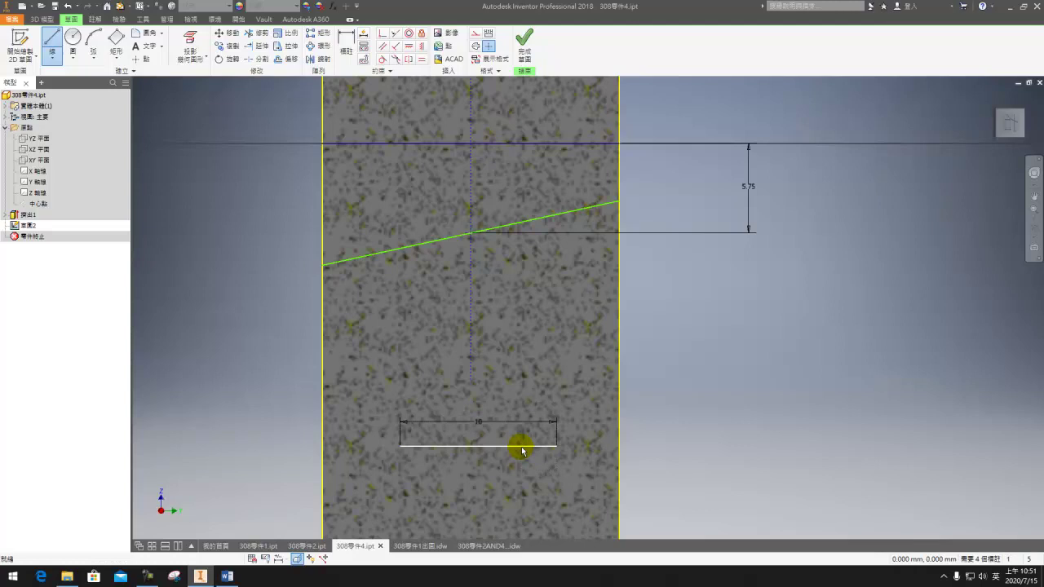
- Draw two 1 mm vertical lines, one upward and one downward, from the starting end of the 10 mm line
click(401, 445)
key(Return)
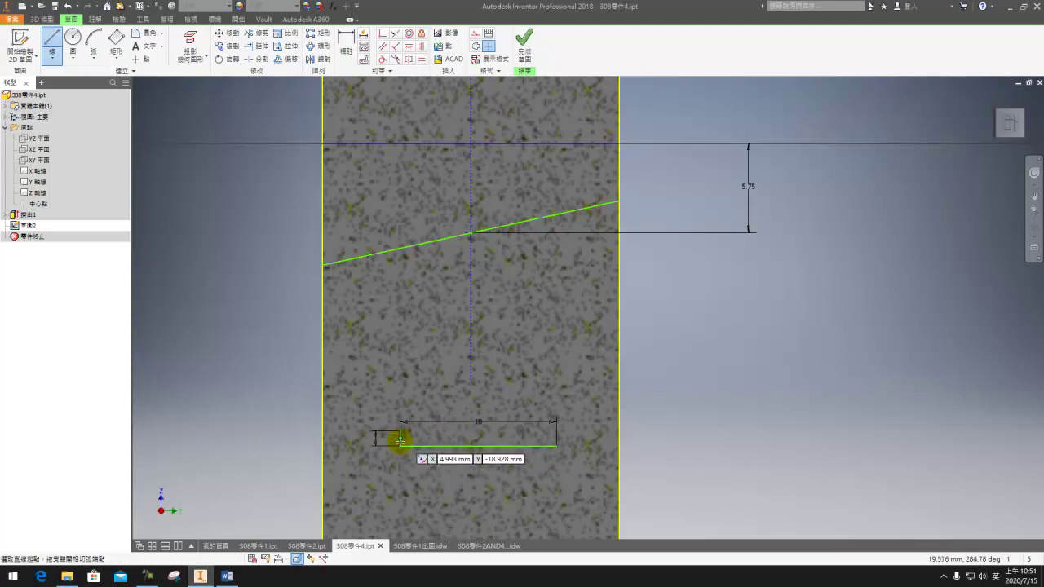
click(400, 446)
text(1)
key(Return)
scroll(398, 457, up, 5)
scroll(400, 432, up, 4)
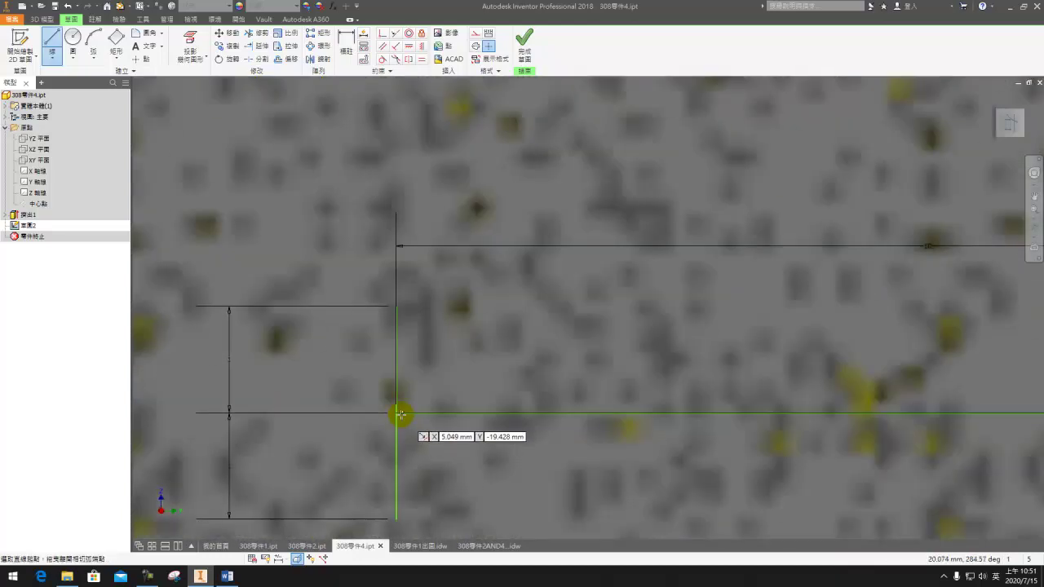
- Connect the outer ends of both 1 mm lines to the far end of the 10 mm line, forming a taper triangle
scroll(389, 392, down, 5)
click(391, 352)
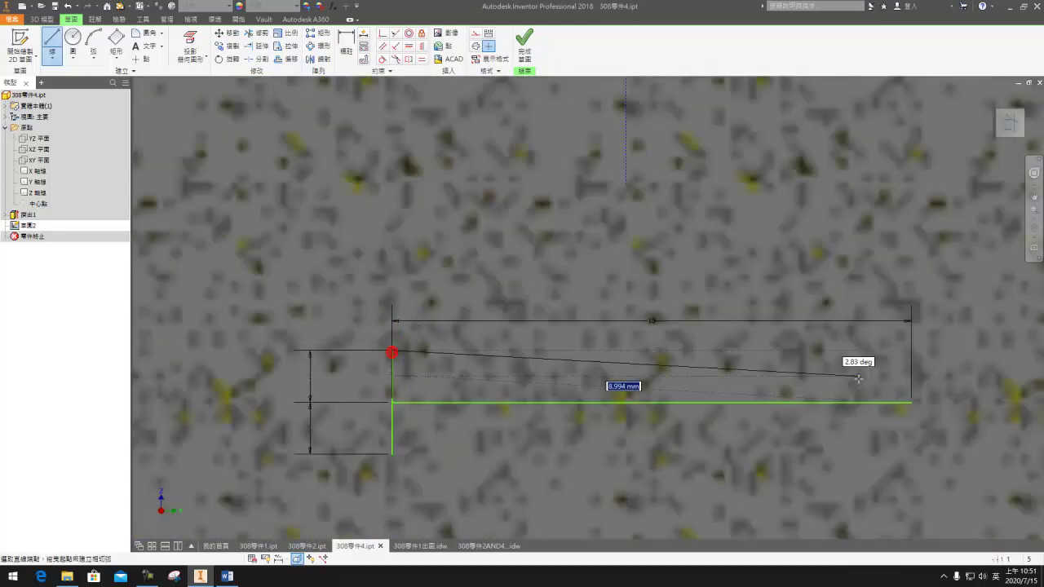
double_click(911, 402)
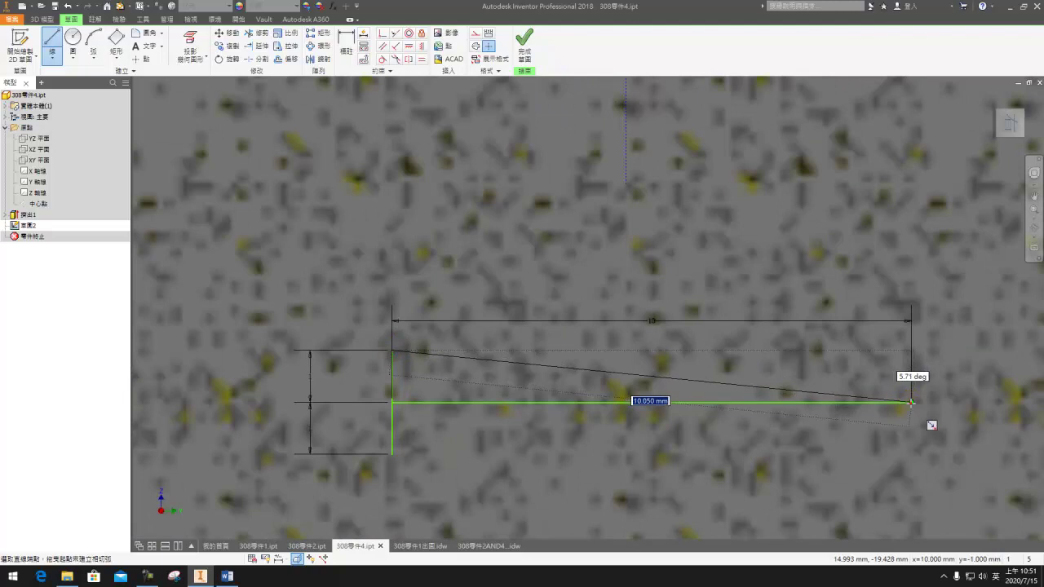
click(392, 453)
double_click(912, 402)
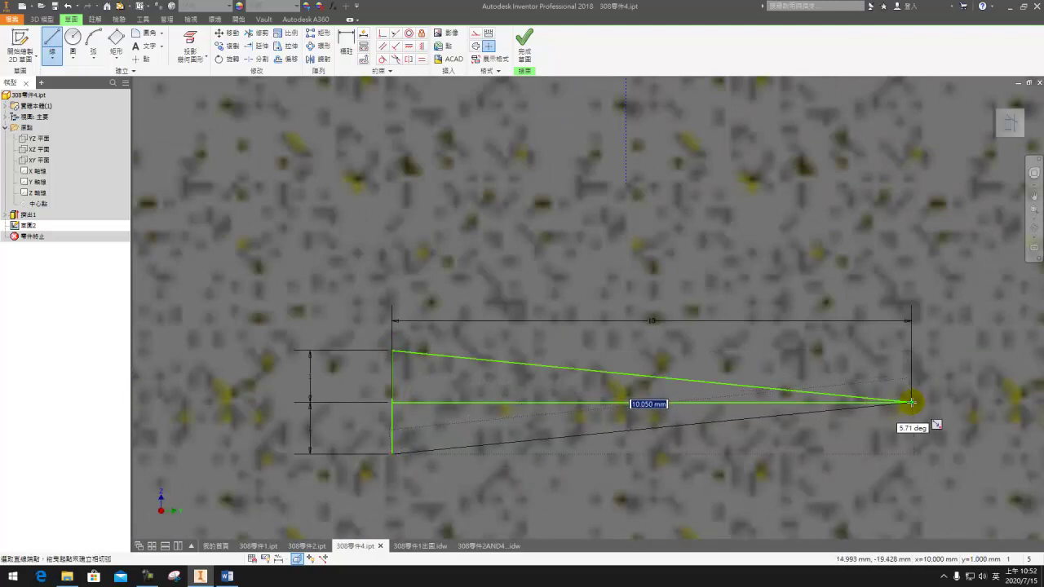
- Constrain the slanted line parallel to the taper triangle's lower side and convert the triangle to construction geometry
scroll(909, 401, down, 5)
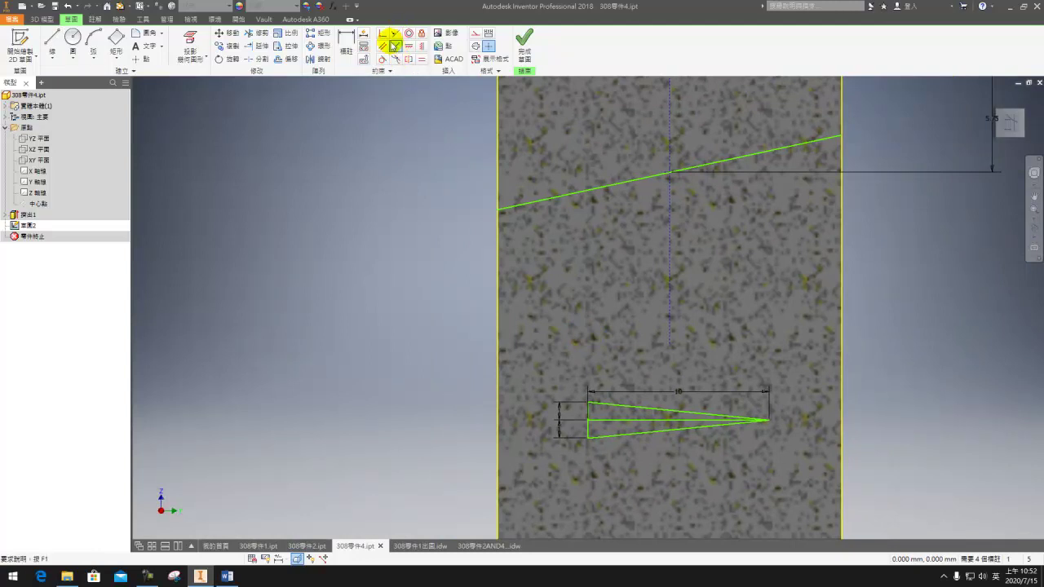
click(383, 46)
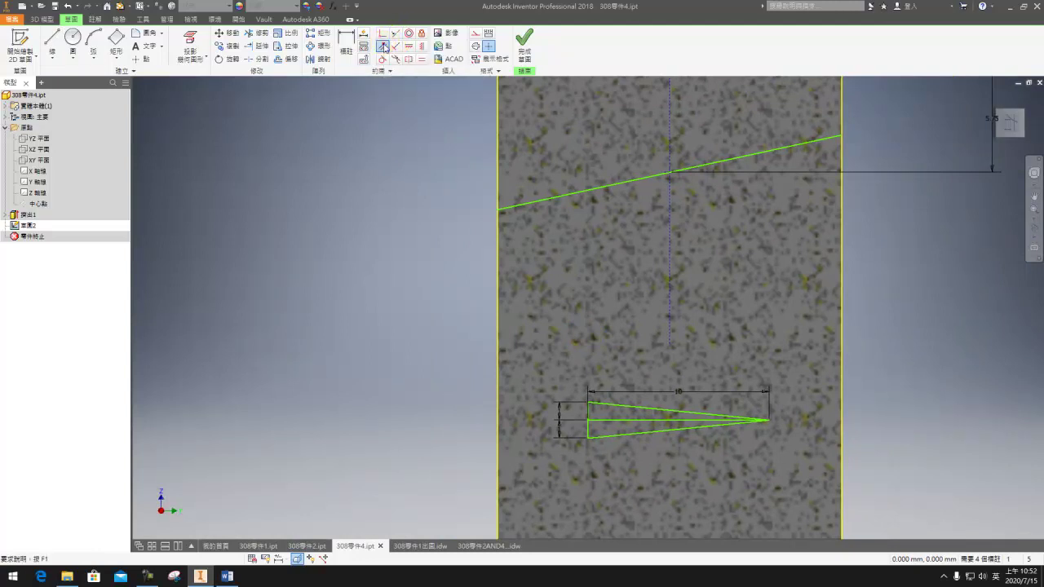
click(569, 199)
click(552, 198)
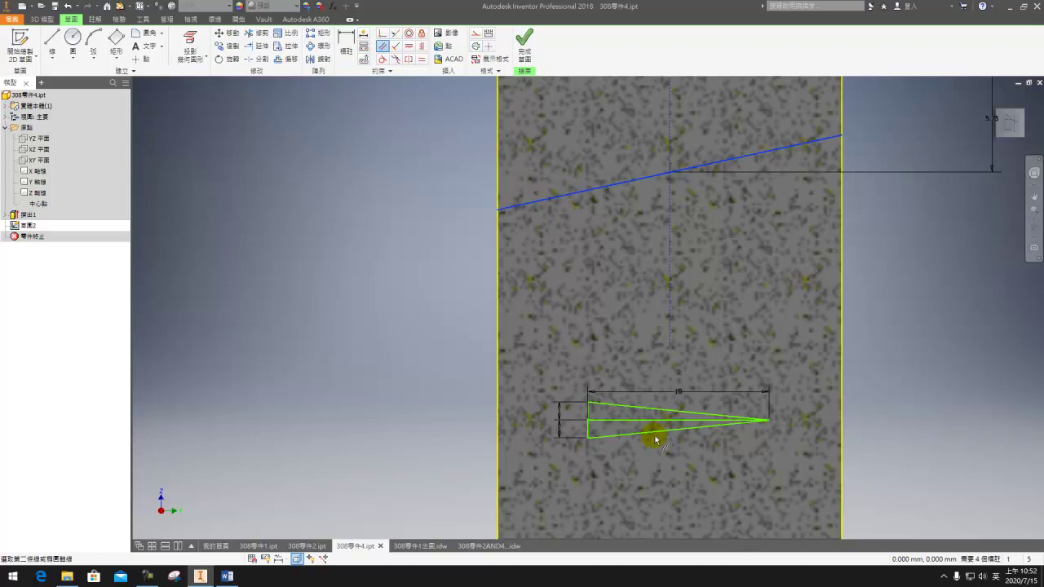
click(654, 436)
scroll(653, 381, down, 3)
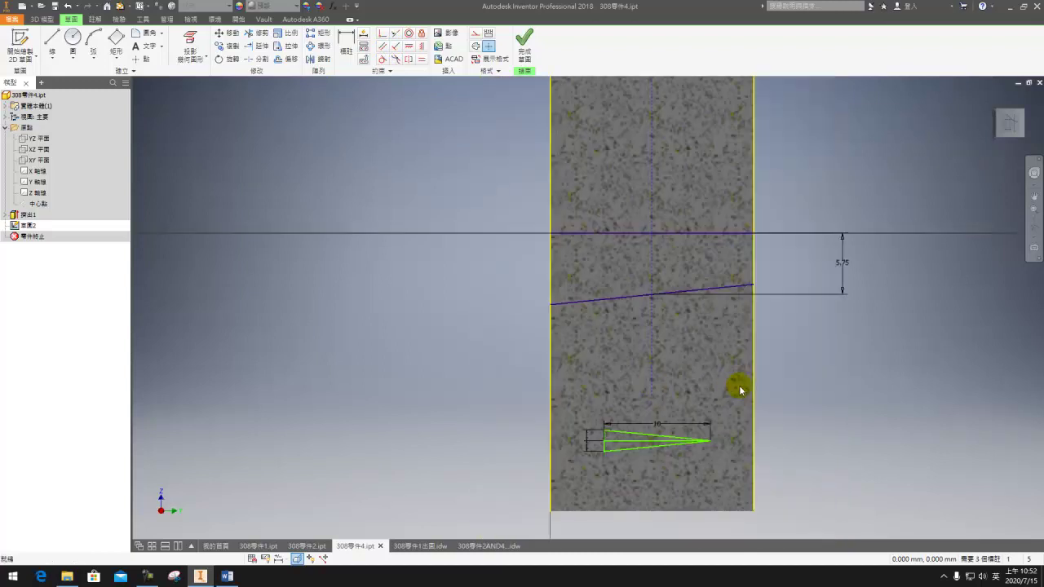
key(Escape)
drag(715, 406, 579, 458)
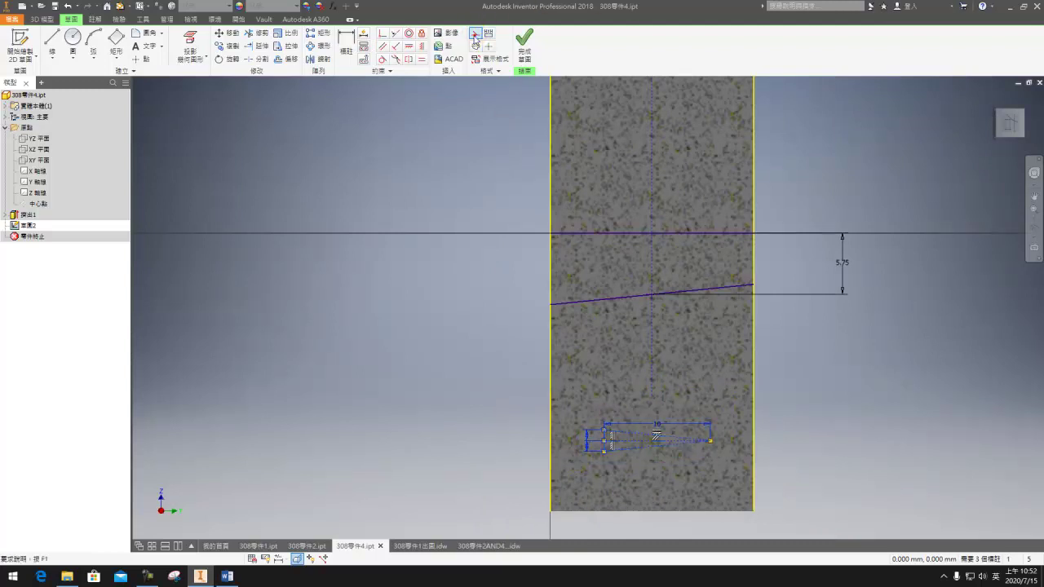
- Draw vertical lines along both disc faces joining the horizontal axis line to the slanted line, closing the profile
click(51, 38)
scroll(529, 264, up, 3)
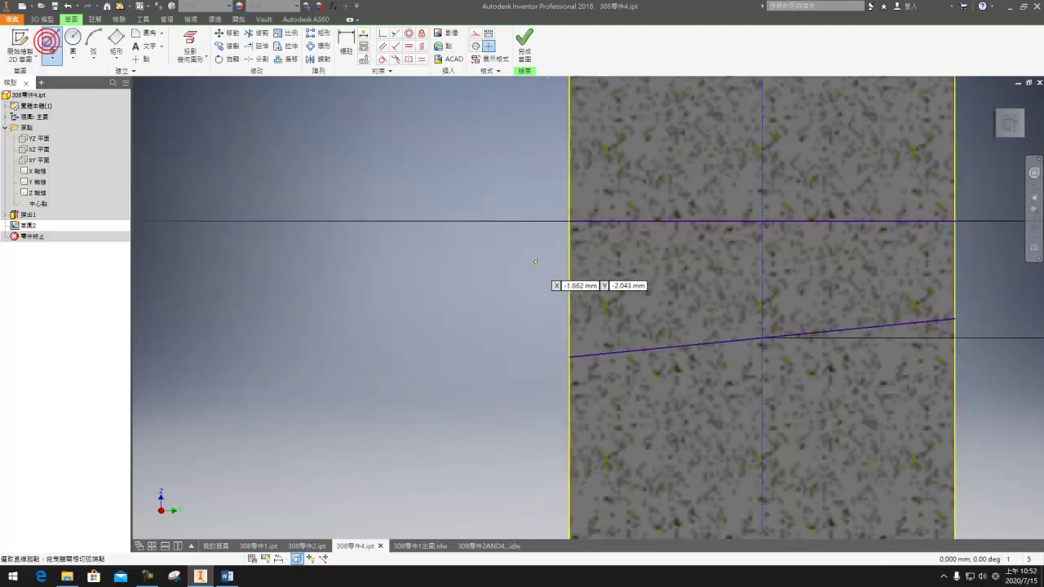
click(569, 221)
click(570, 357)
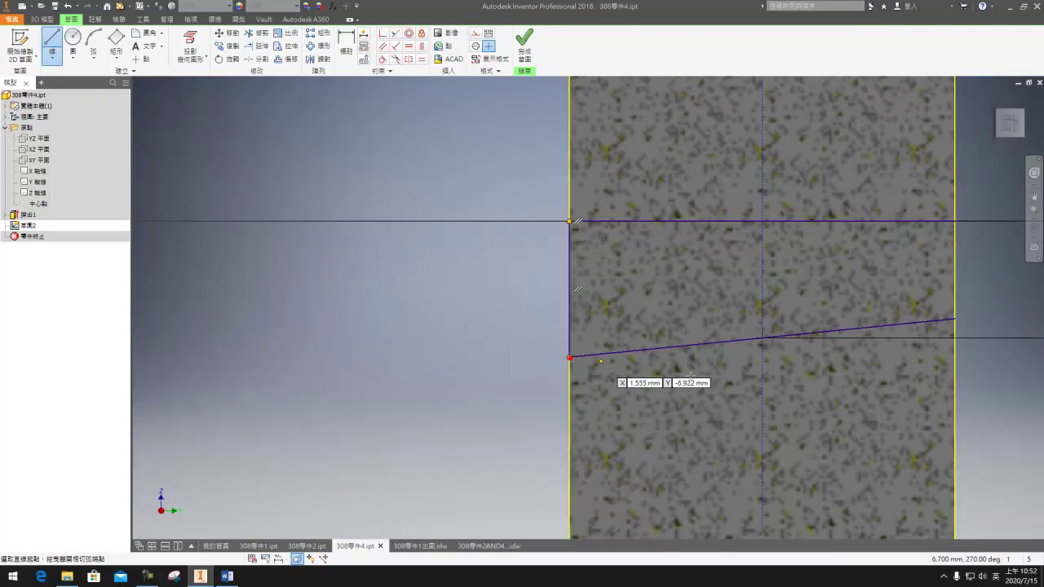
middle_drag(843, 313, 591, 317)
click(704, 224)
click(703, 321)
- Revolve the closed profile around the horizontal axis line as a full cut to form the tapered centre hole
middle_drag(508, 303, 543, 300)
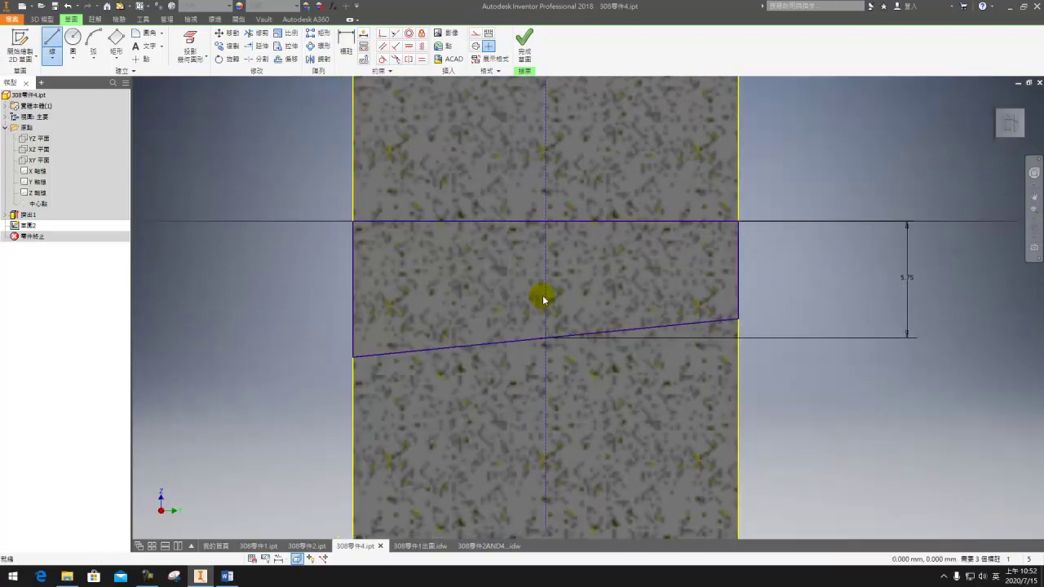
key(e)
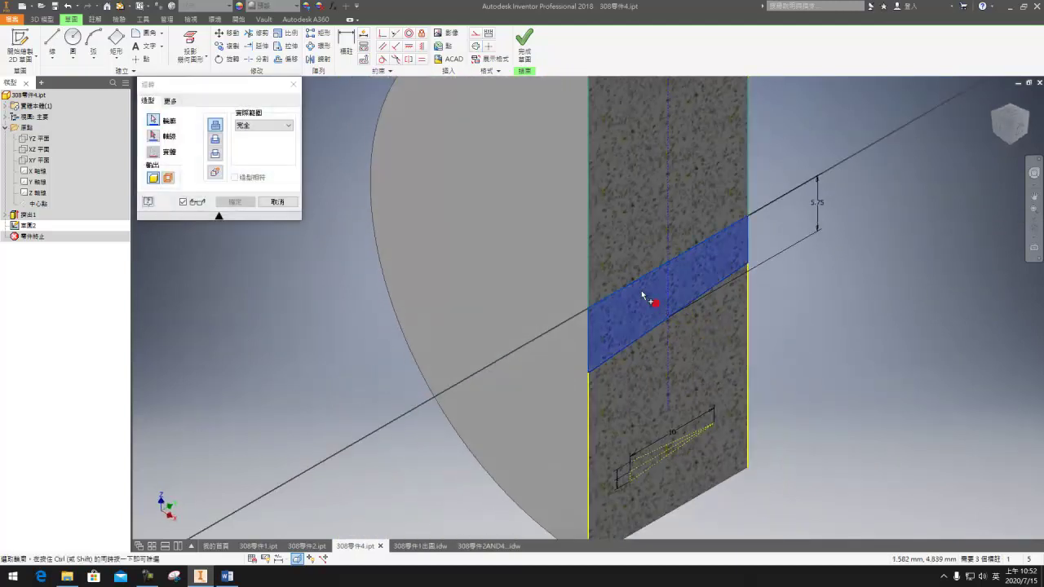
key(Escape)
key(r)
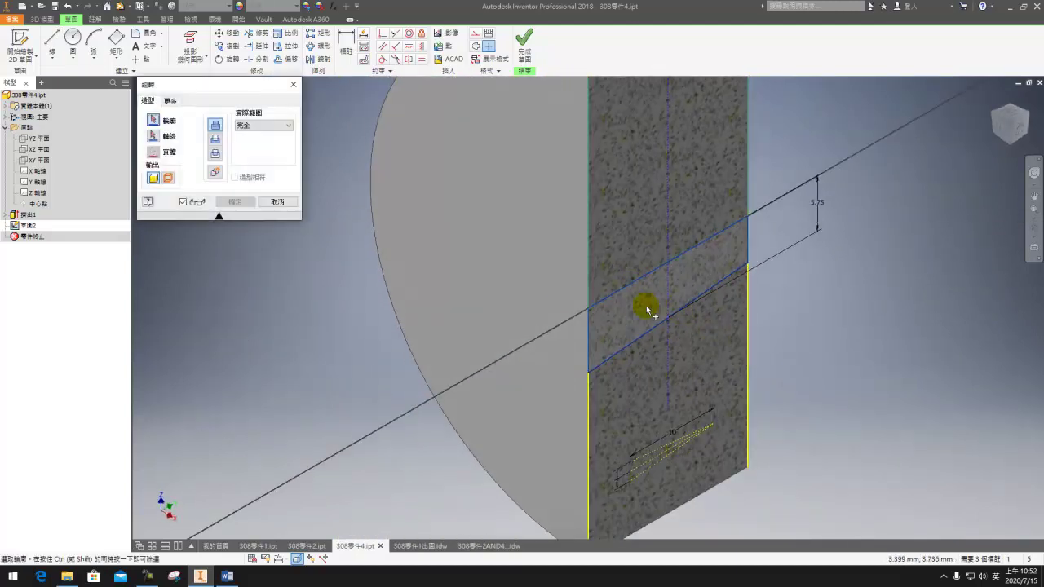
click(659, 310)
click(159, 137)
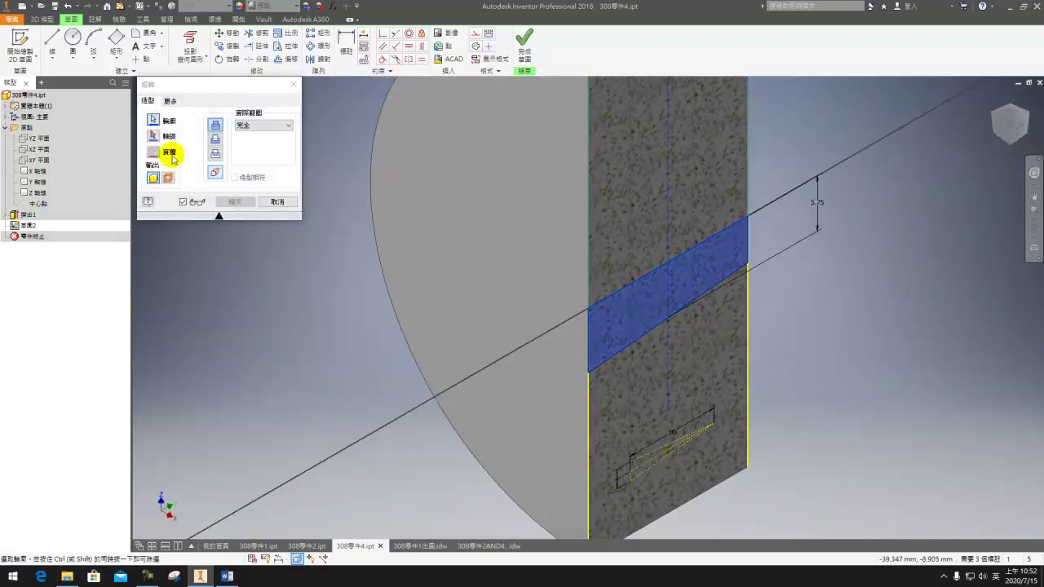
click(604, 304)
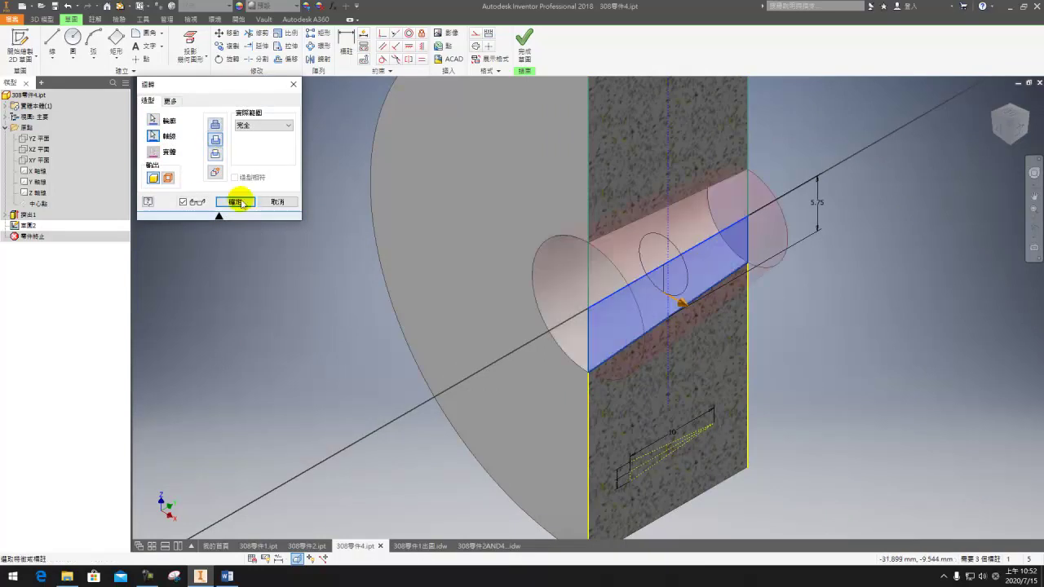
click(242, 202)
middle_drag(806, 419, 741, 337)
key(F4)
drag(694, 329, 491, 311)
shift+middle_drag(492, 311, 715, 317)
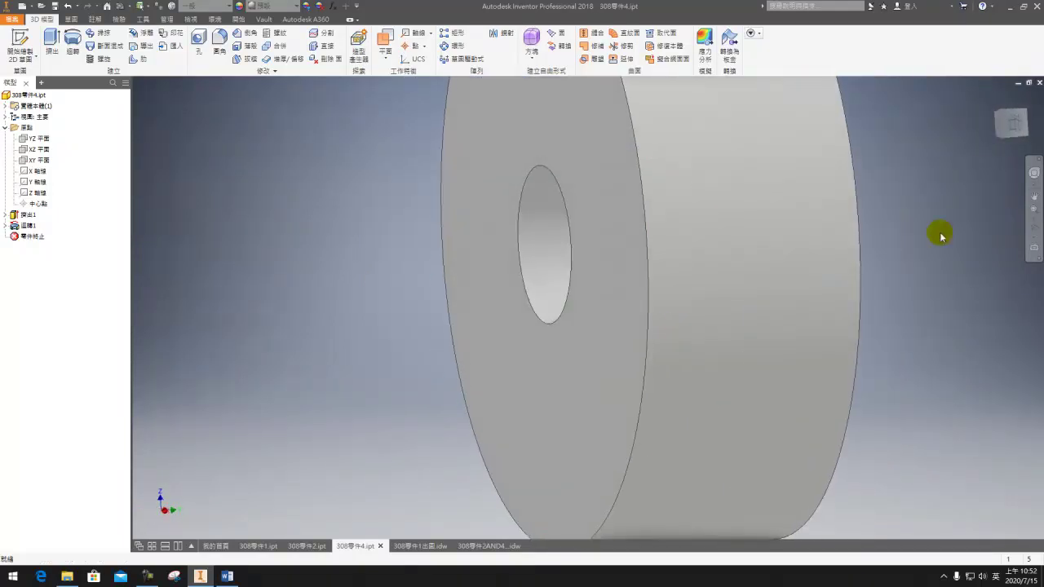
click(993, 95)
click(20, 45)
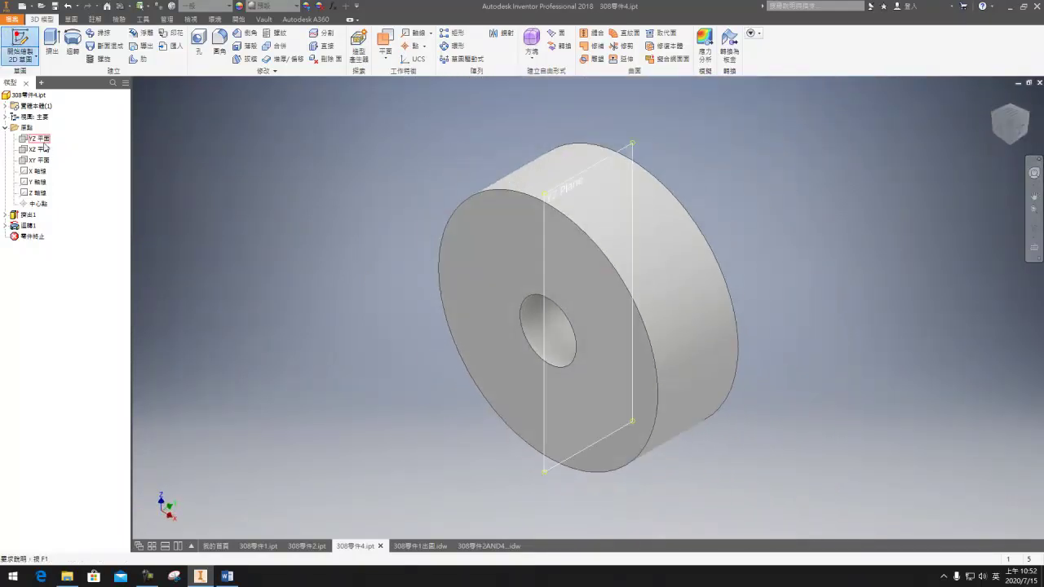
click(41, 140)
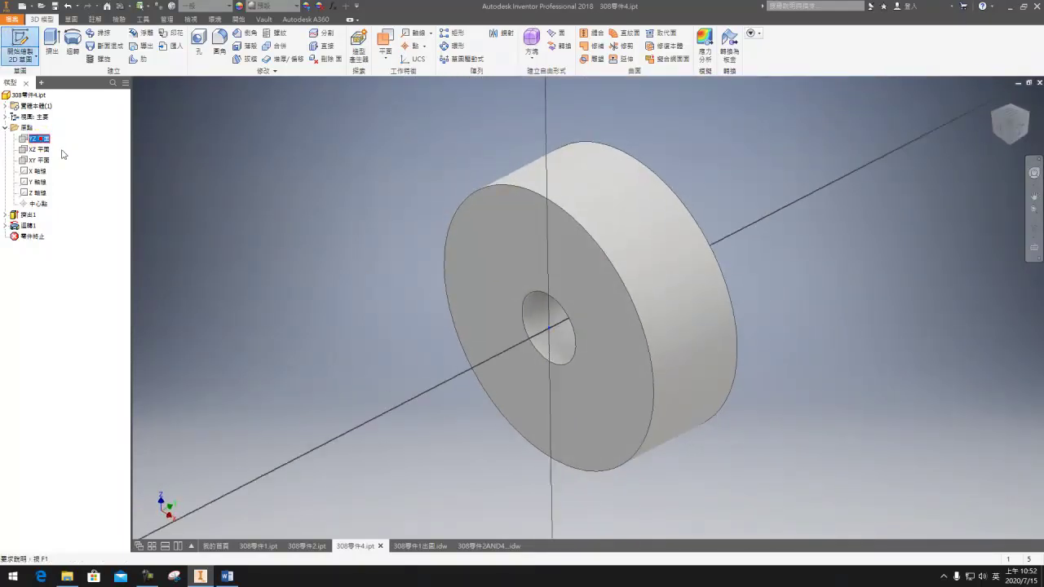
key(ctrl+z)
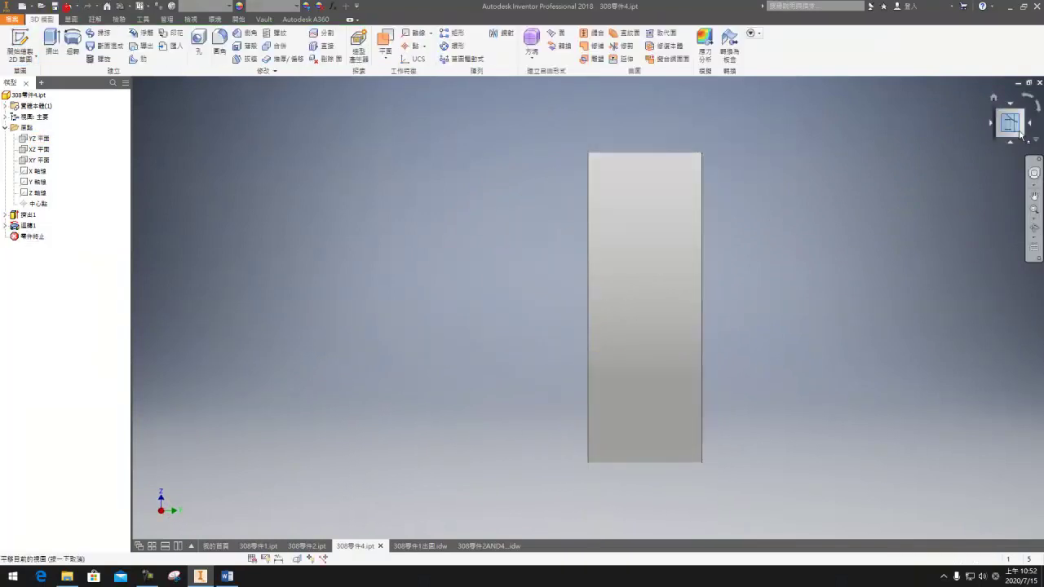
- Start a sketch on the disc face at the hole's wide end and draw a rectangle about 3.1 by 2.7 mm across the hole's upper edge
shift+middle_drag(737, 285, 783, 285)
click(17, 39)
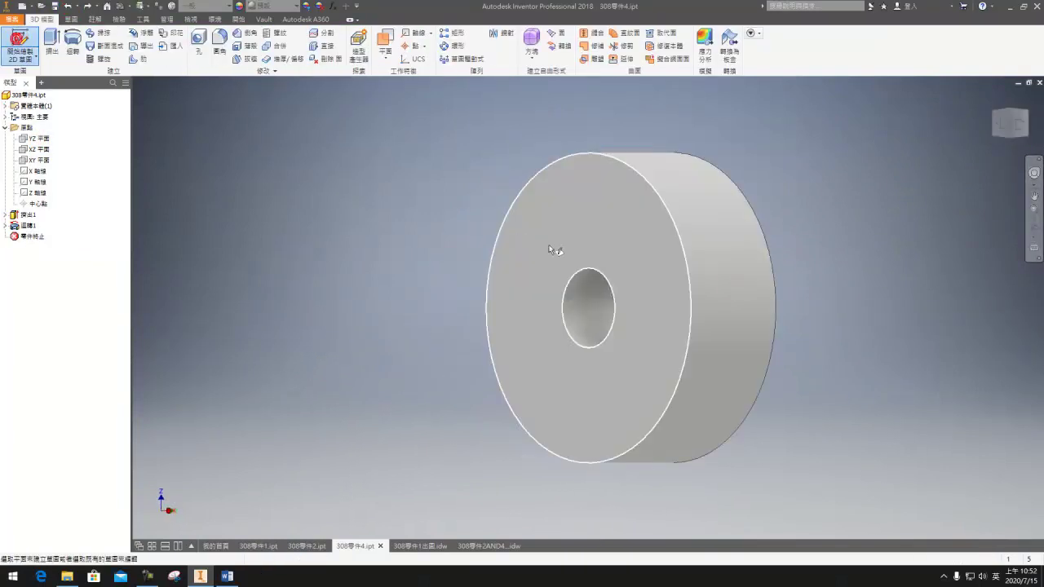
click(552, 242)
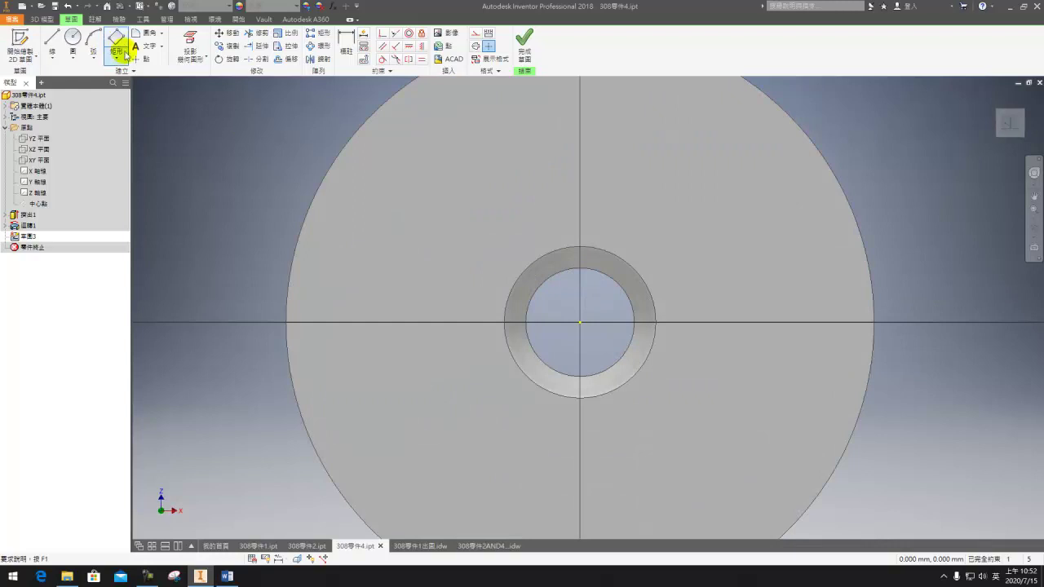
click(118, 53)
click(122, 82)
click(562, 229)
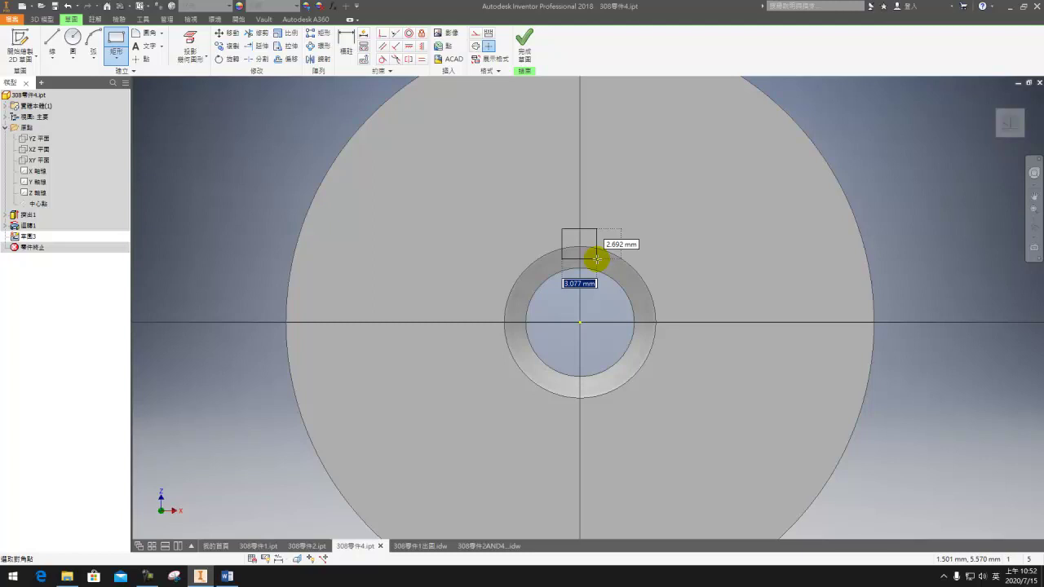
click(596, 259)
- Project the wide circular edge of the tapered hole into the keyway sketch
click(344, 39)
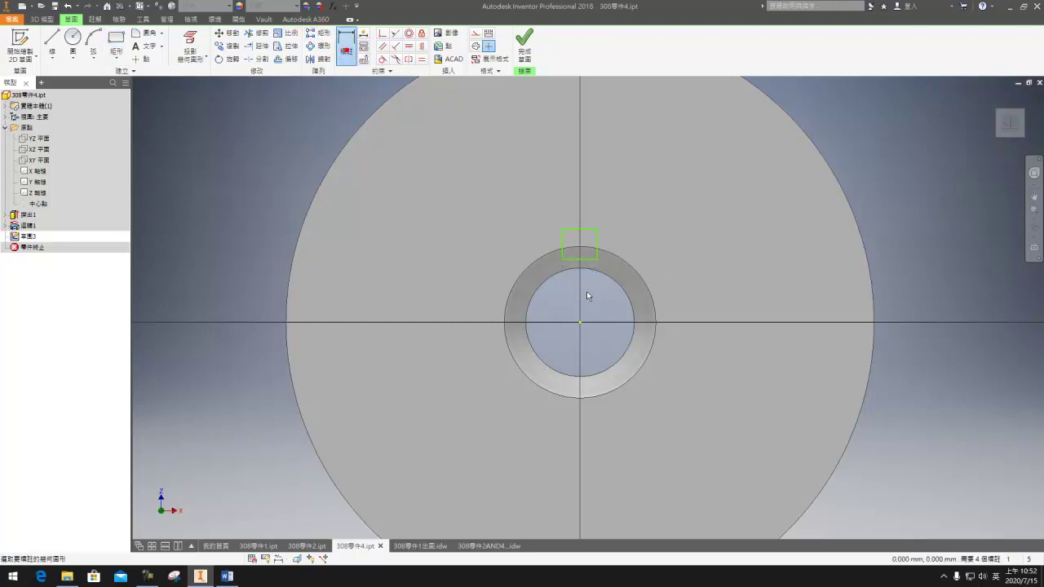
scroll(542, 272, up, 3)
click(190, 47)
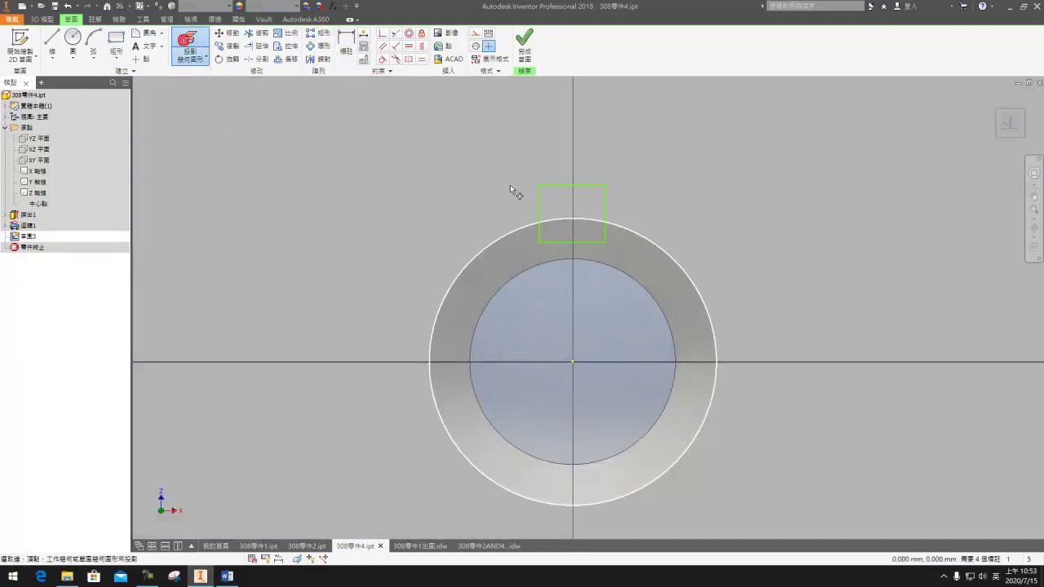
click(527, 228)
key(Escape)
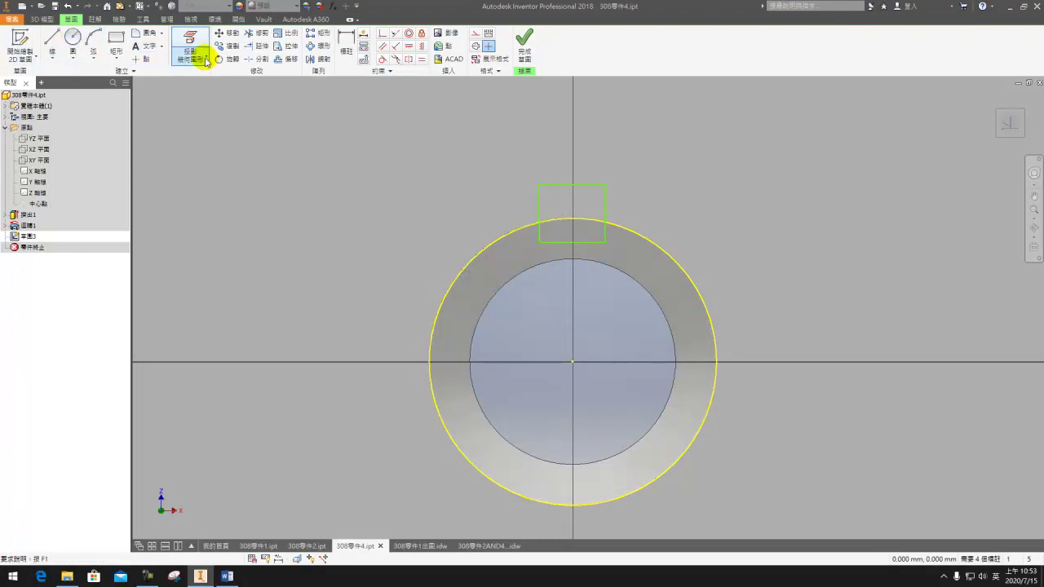
- Place a point at the top of the projected circle and constrain it vertically to the centre point
click(346, 43)
click(571, 210)
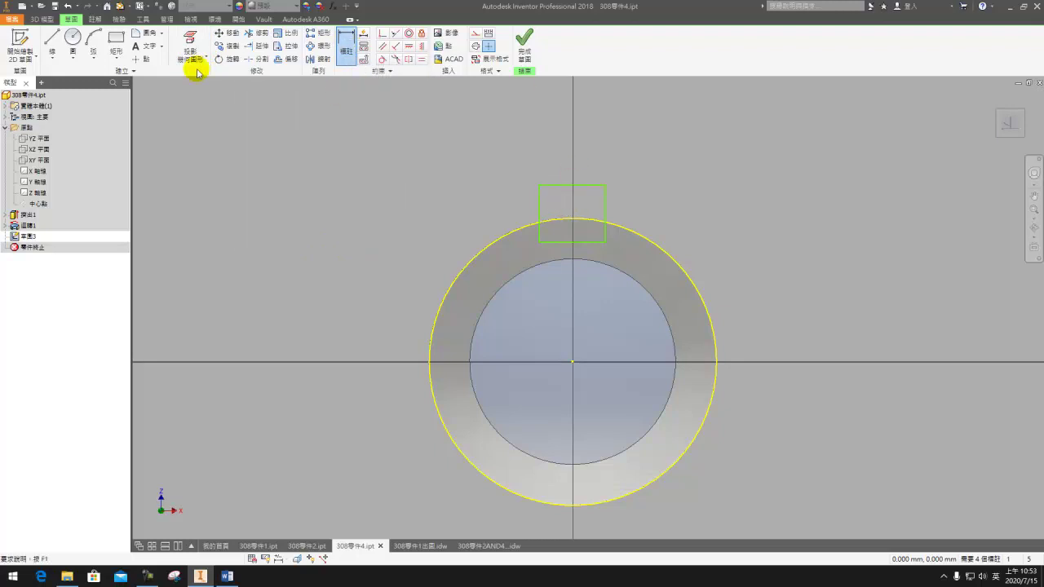
click(141, 58)
click(571, 217)
key(Escape)
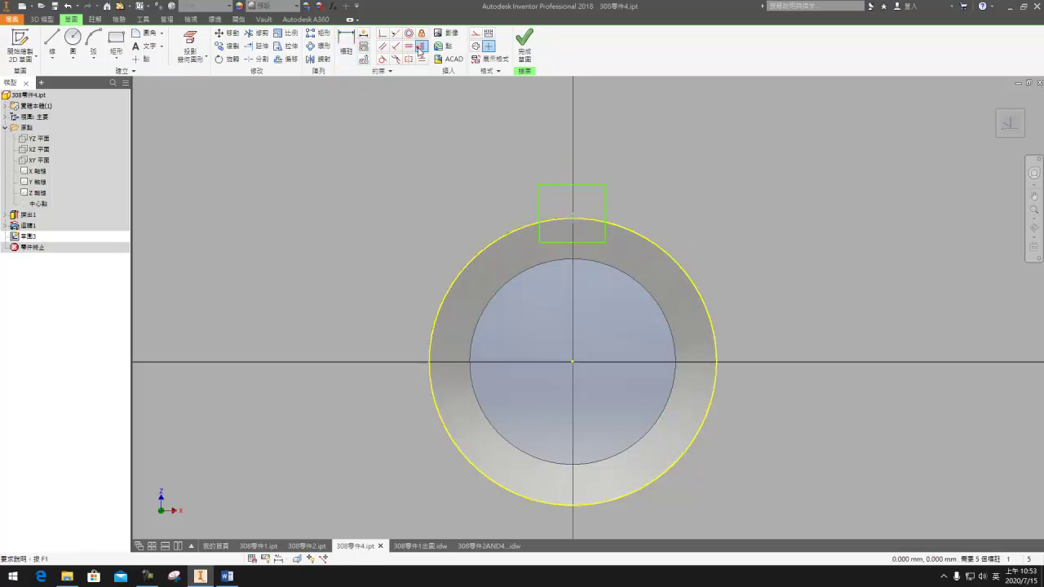
click(574, 364)
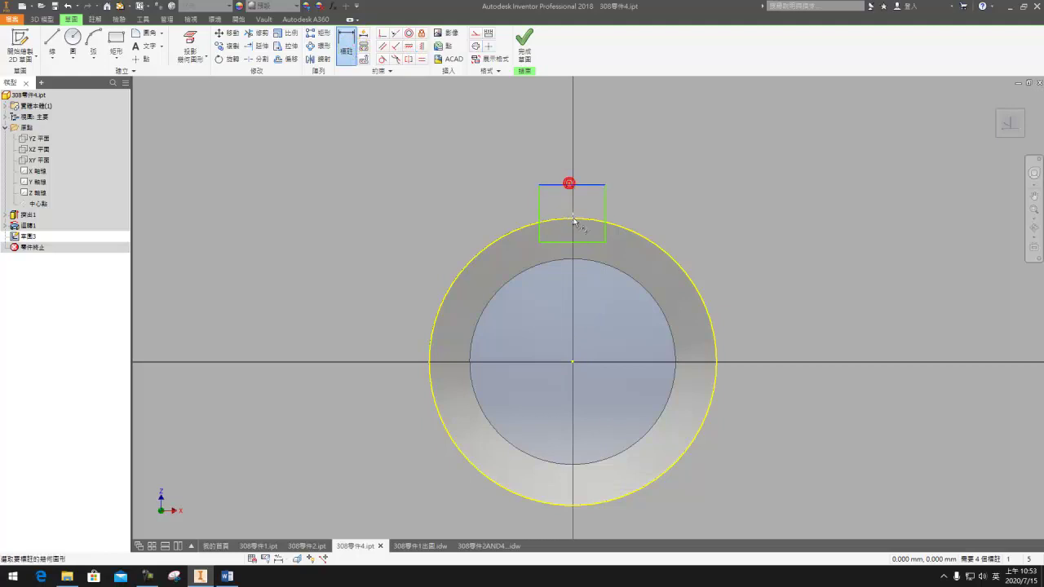
- Dimension the rectangle's upper edge 1.4 mm above the point and set the rectangle's width to 3 mm
click(645, 209)
text(1.4)
key(Return)
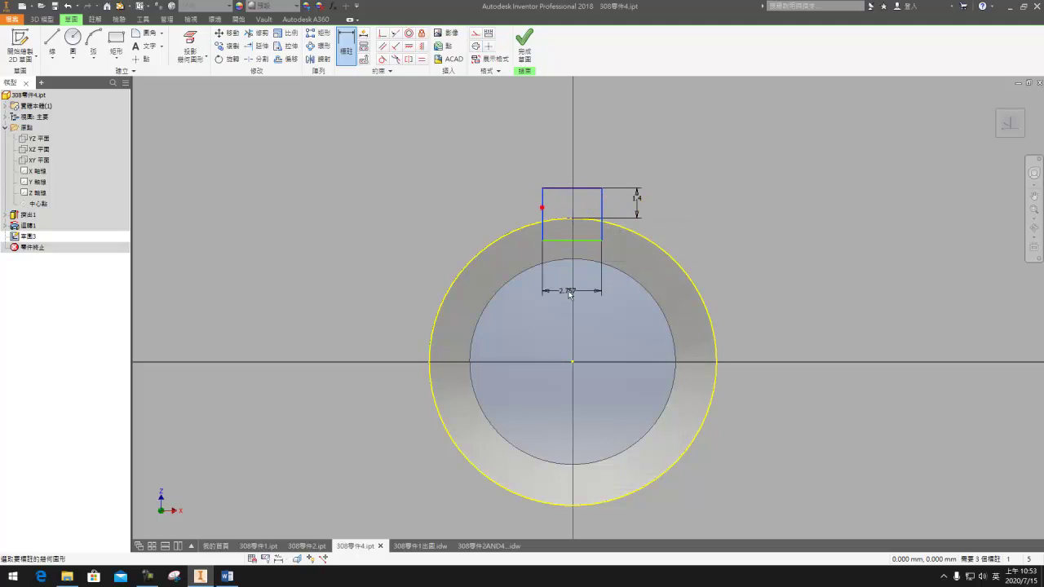
click(568, 293)
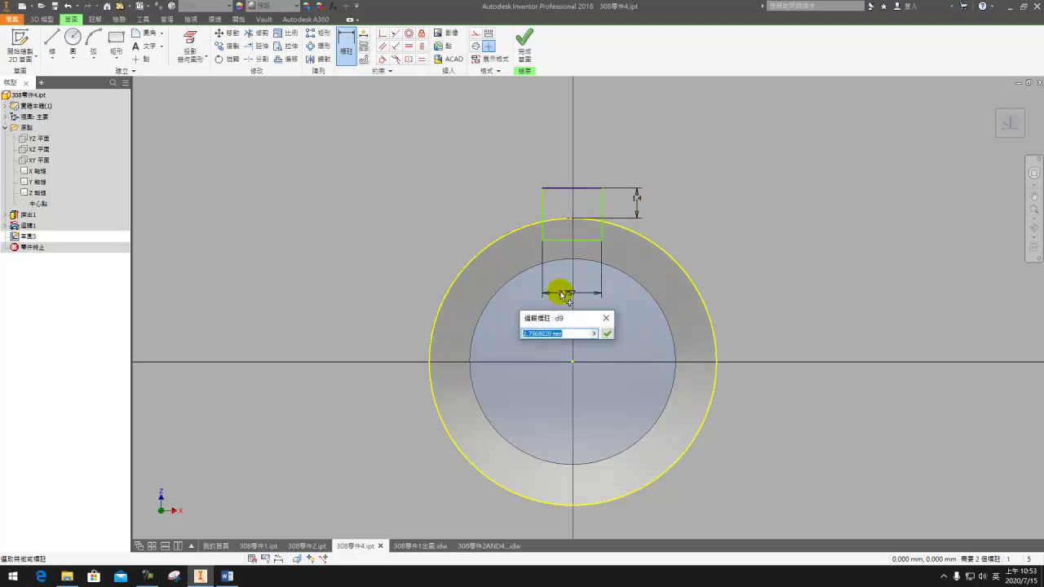
key(Return)
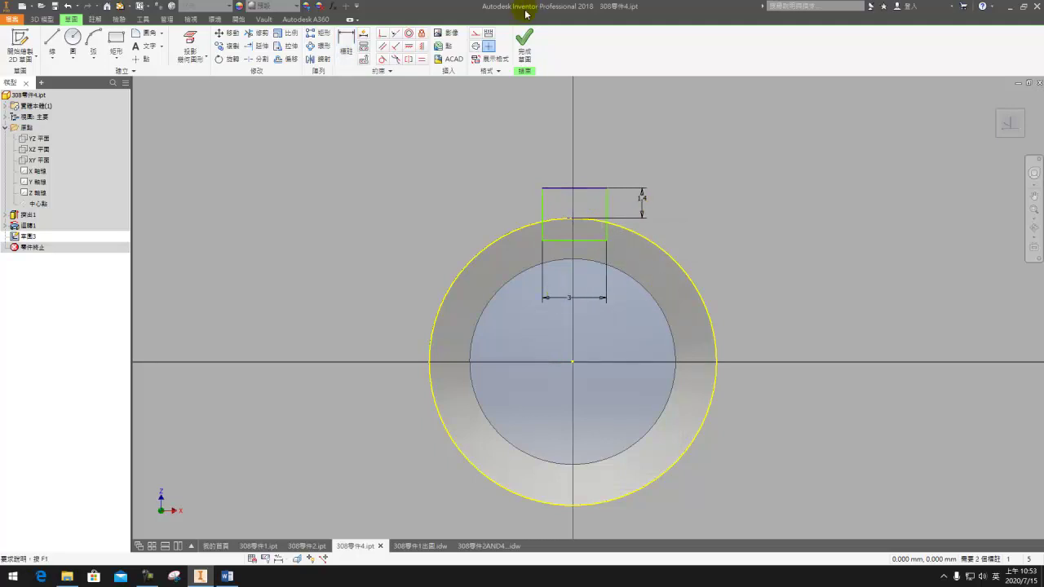
- Project the Z axis and make the rectangle's two vertical sides symmetric about it
click(194, 49)
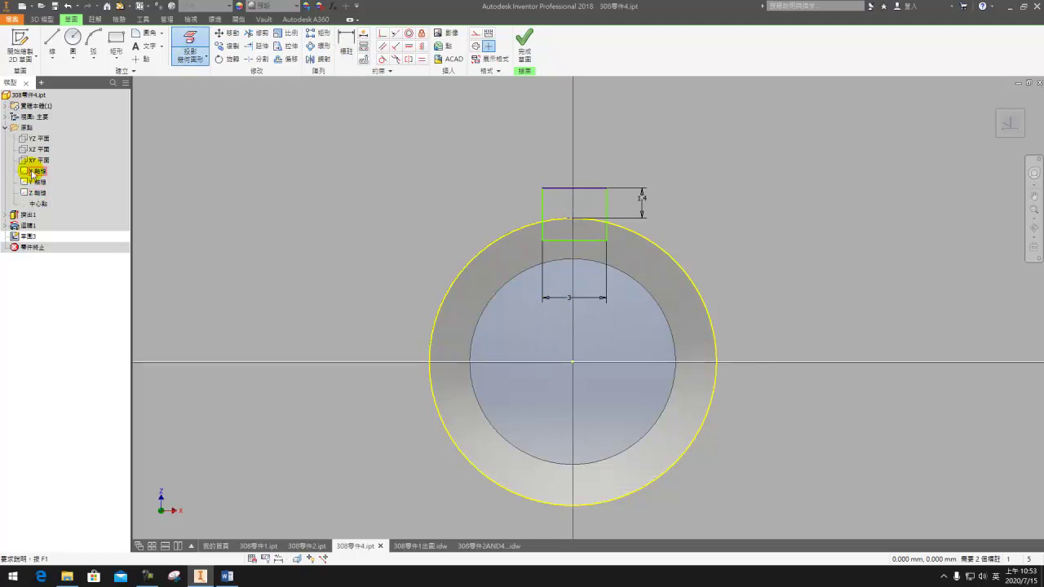
click(409, 59)
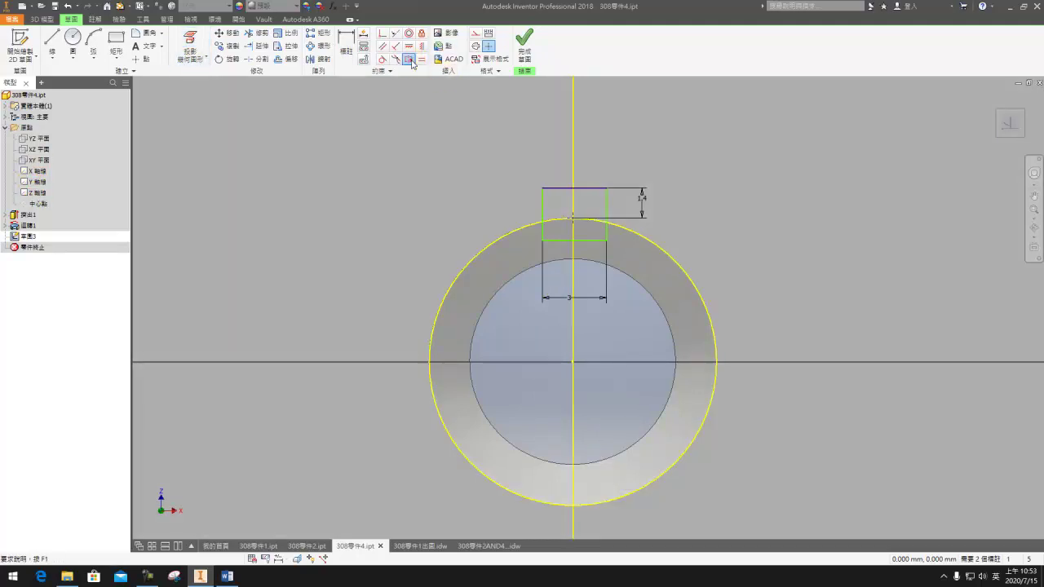
click(605, 204)
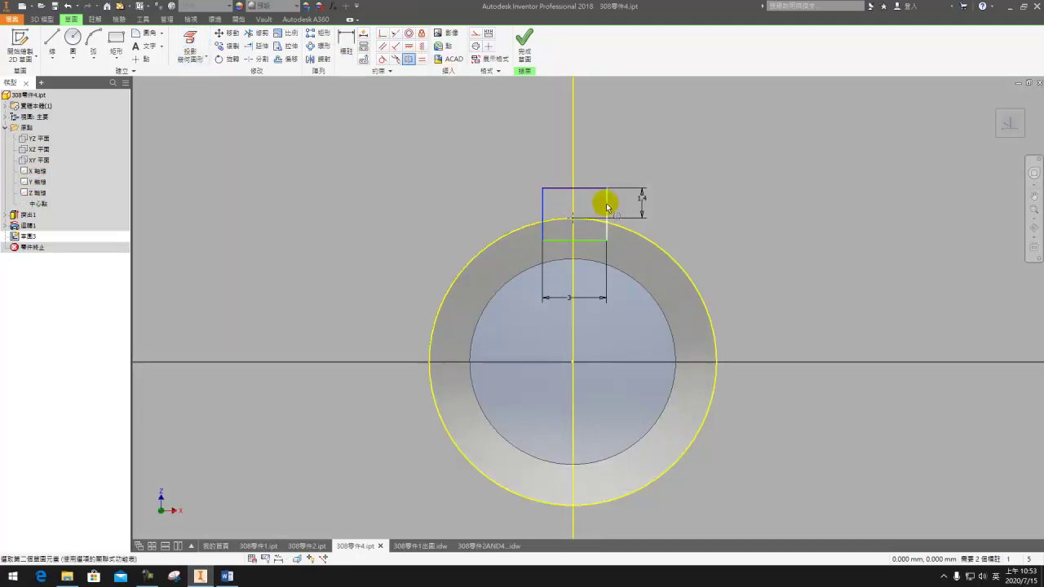
click(573, 199)
click(561, 257)
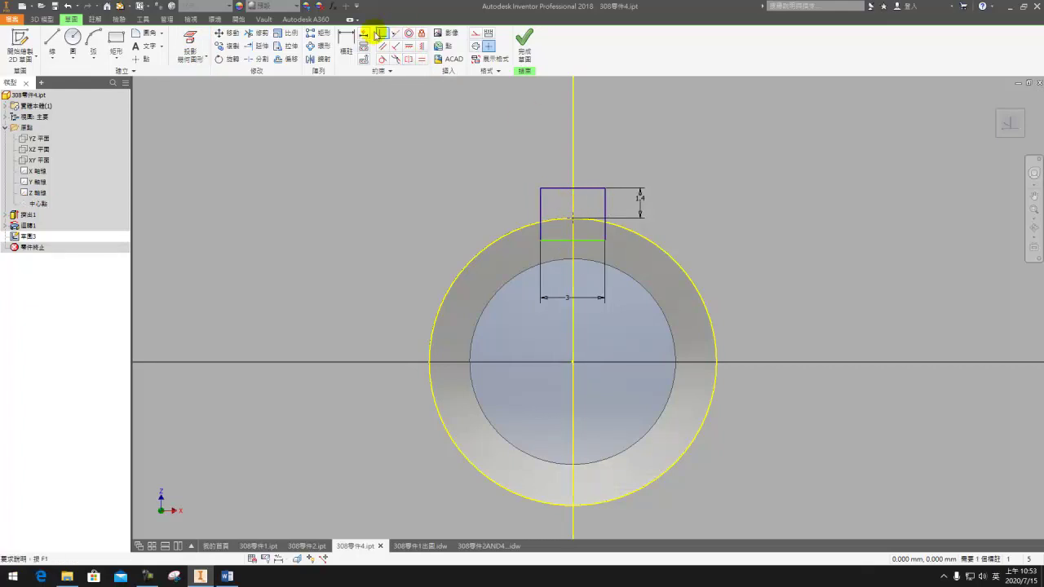
- Set the rectangle's height to 2.5 mm and finish the sketch
key(d)
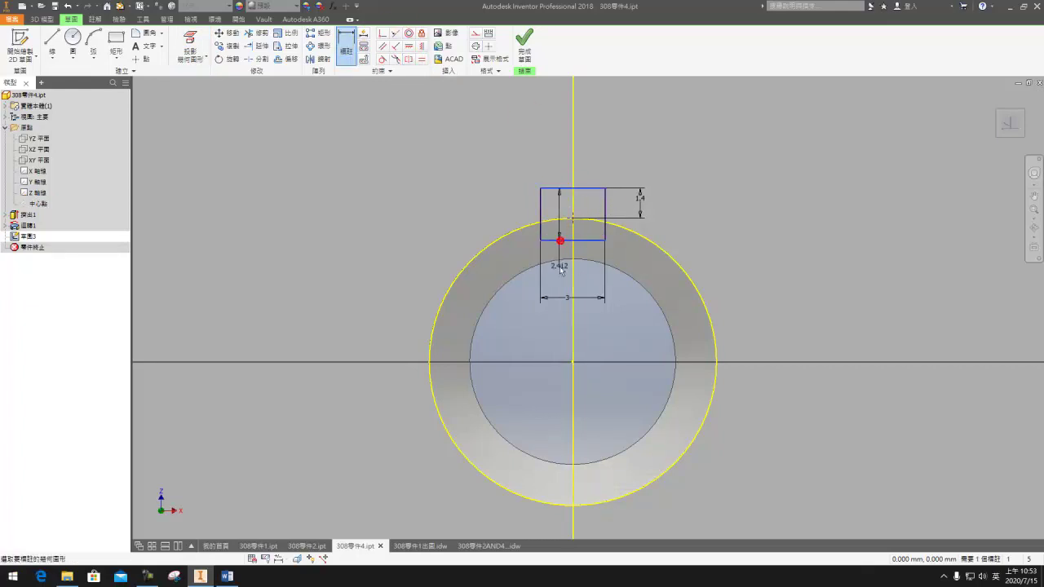
click(490, 220)
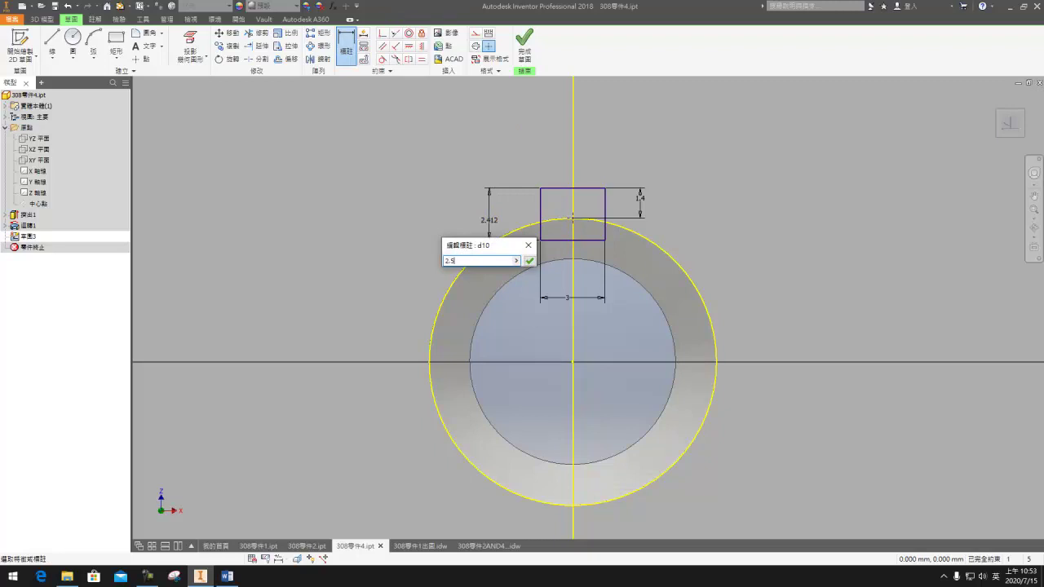
text(2.5)
key(Return)
click(524, 44)
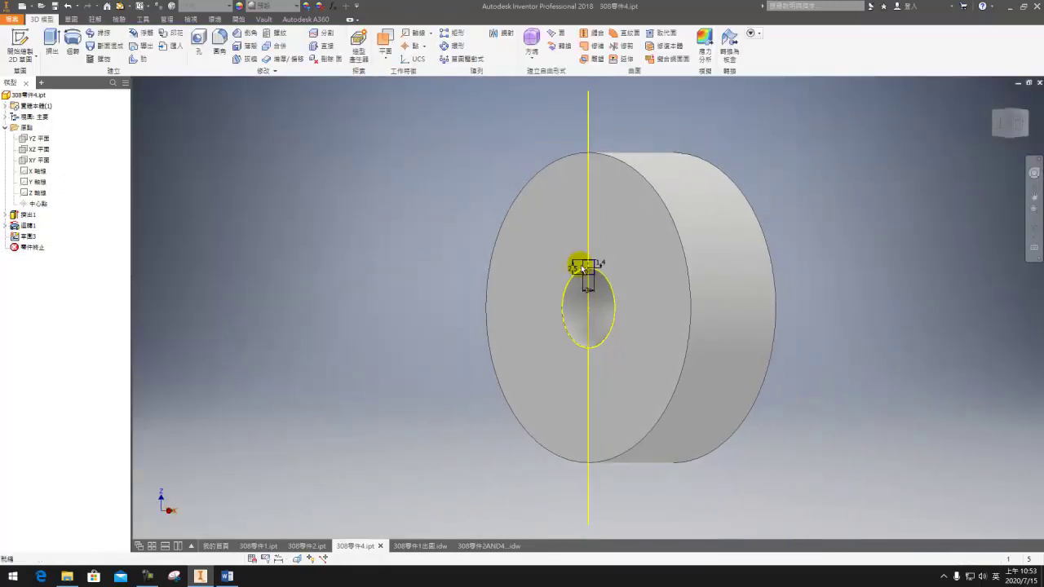
- Sketch a line on the YZ plane along the hole's upper tapered edge, from face to face, and finish the sketch
scroll(575, 278, down, 3)
click(26, 42)
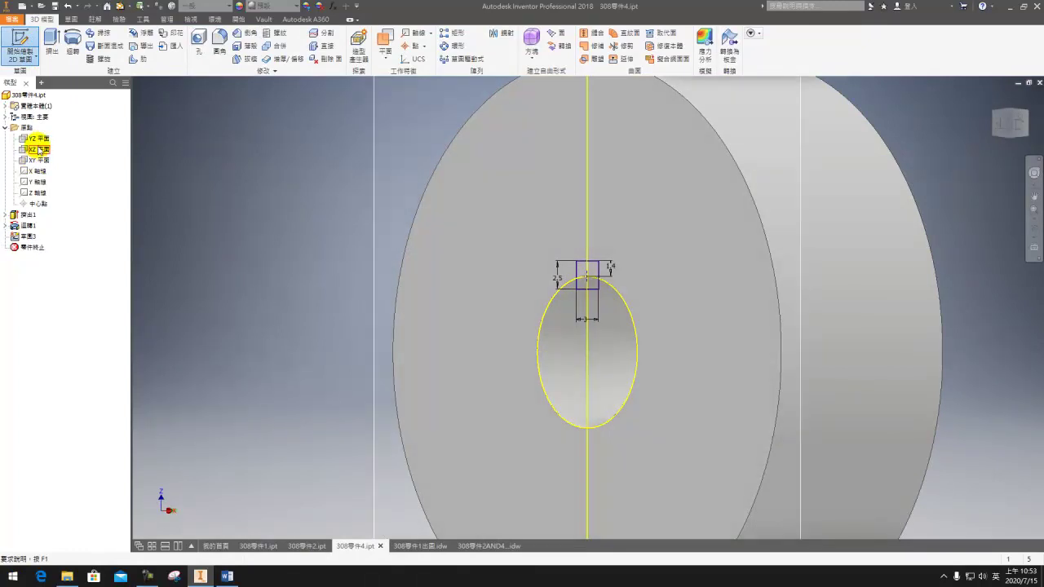
click(37, 139)
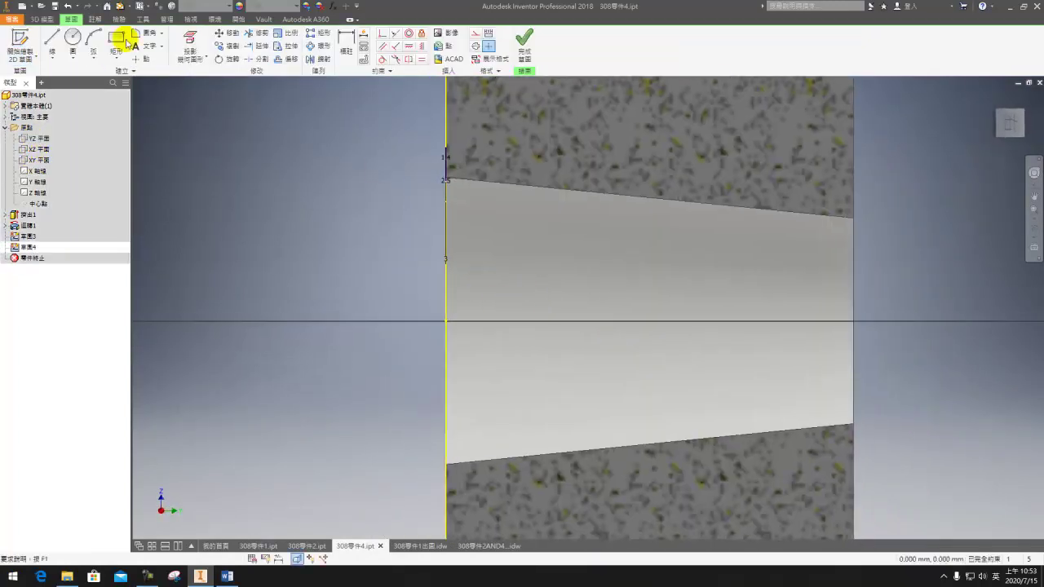
click(51, 41)
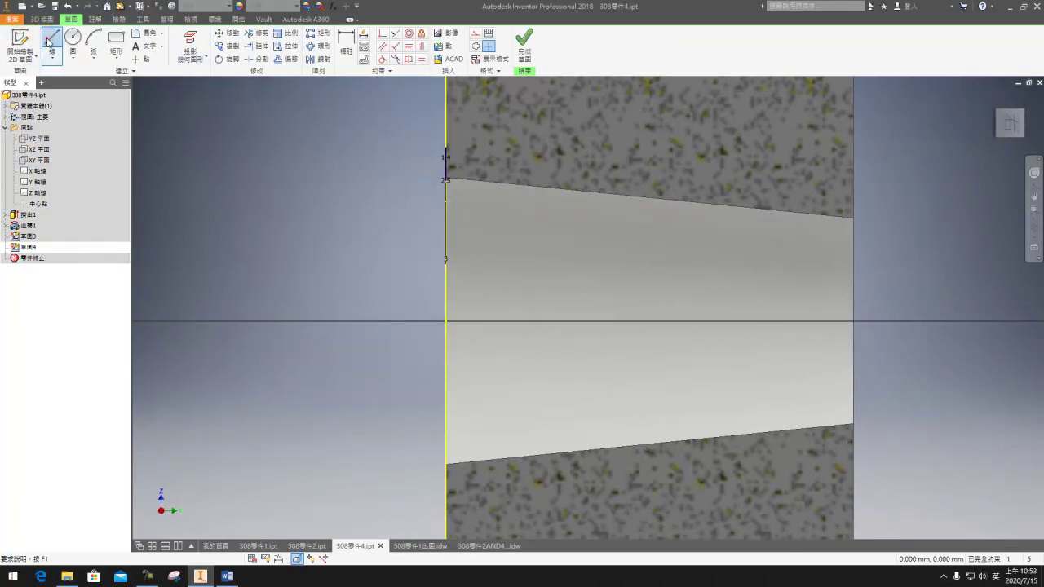
click(447, 178)
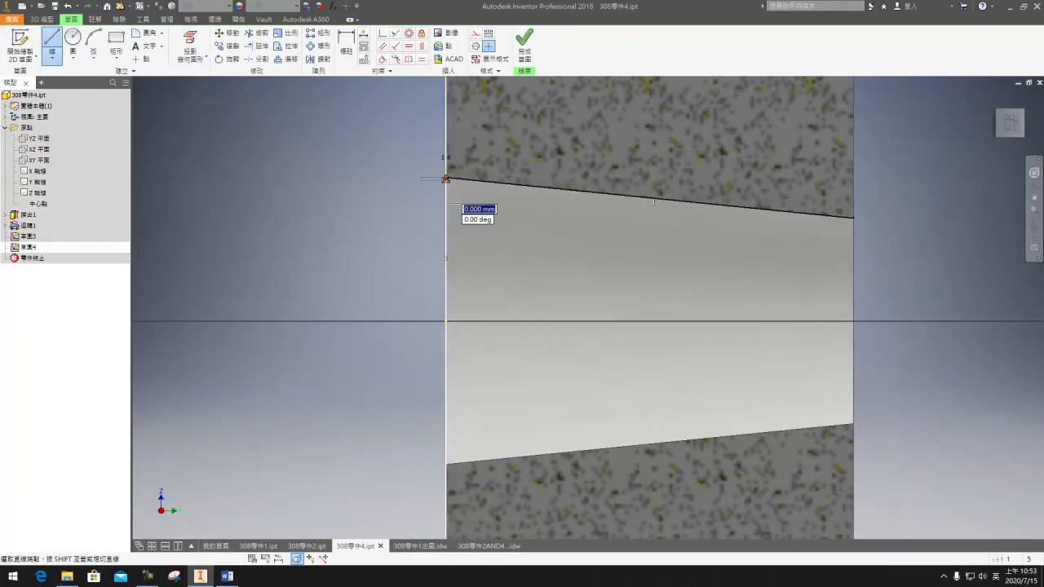
click(853, 218)
click(525, 49)
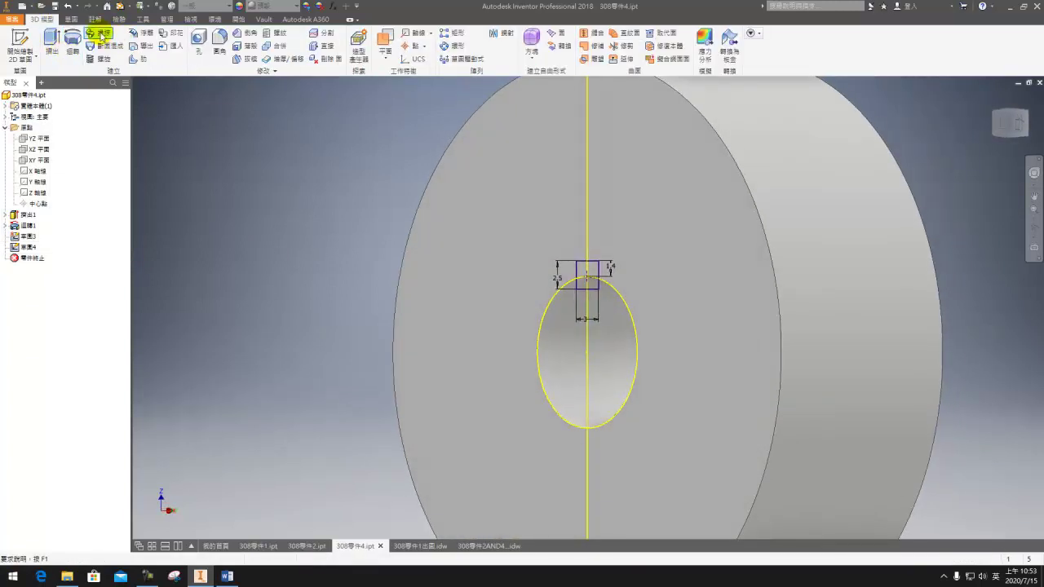
click(99, 32)
click(589, 275)
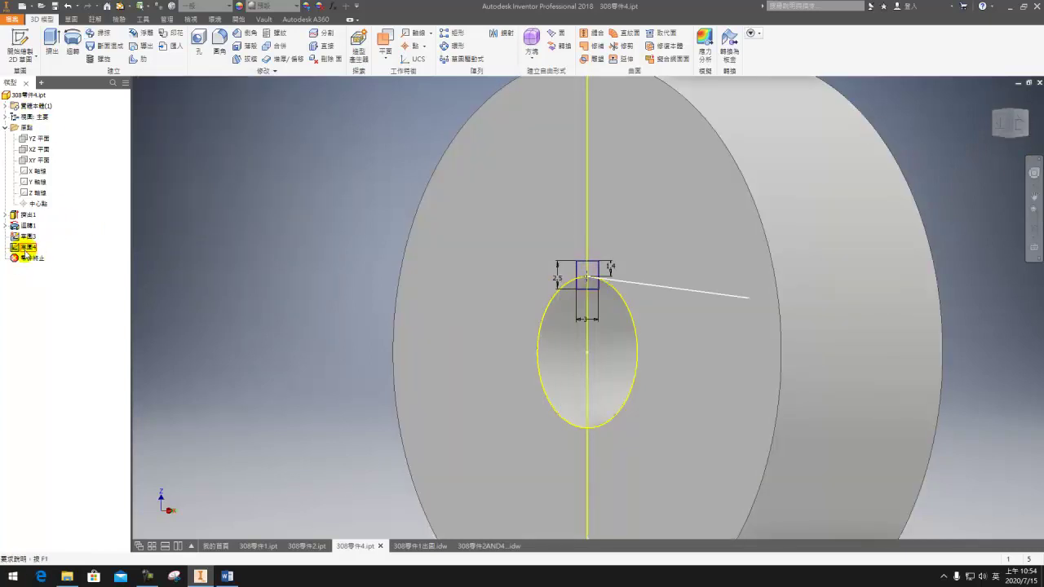
shift+middle_drag(636, 377, 718, 370)
scroll(634, 311, down, 5)
click(513, 217)
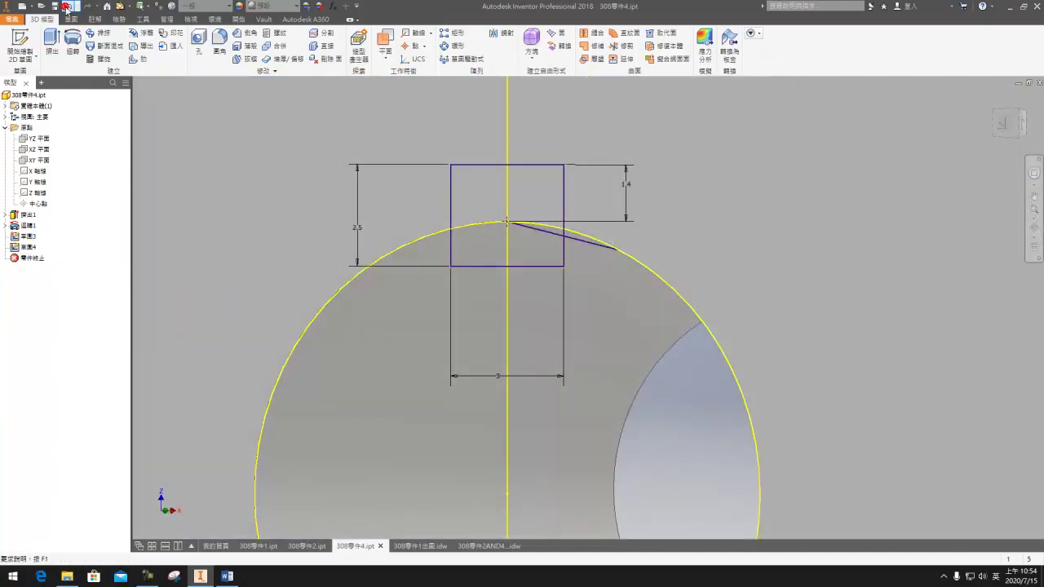
- Reopen the path sketch on the YZ plane and remove the line along the hole's upper tapered edge
click(67, 6)
click(1000, 129)
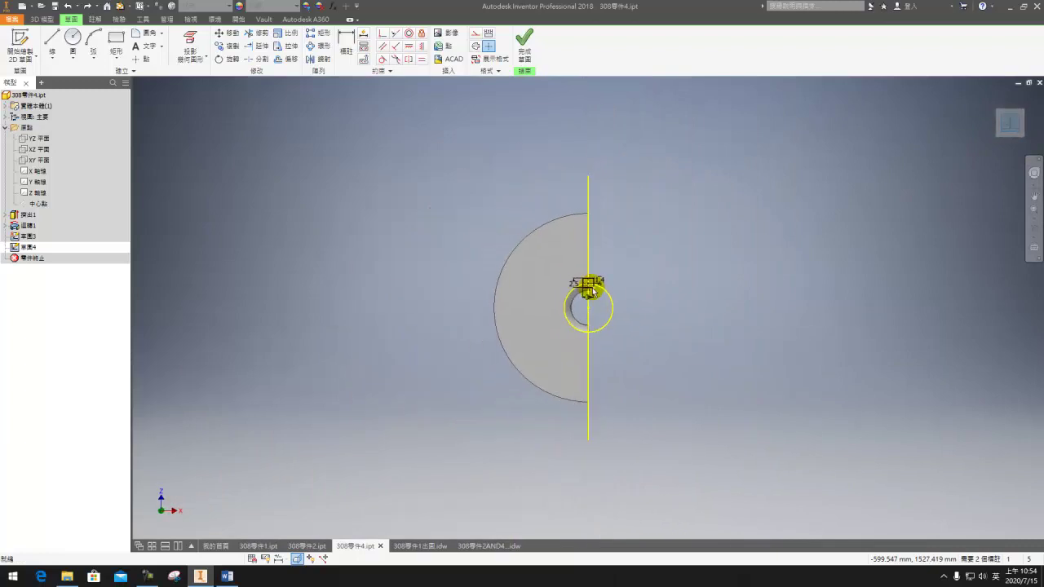
scroll(591, 285, down, 5)
key(F4)
mouse_move(582, 315)
mouse_down()
mouse_move(334, 319)
mouse_move(482, 327)
mouse_up()
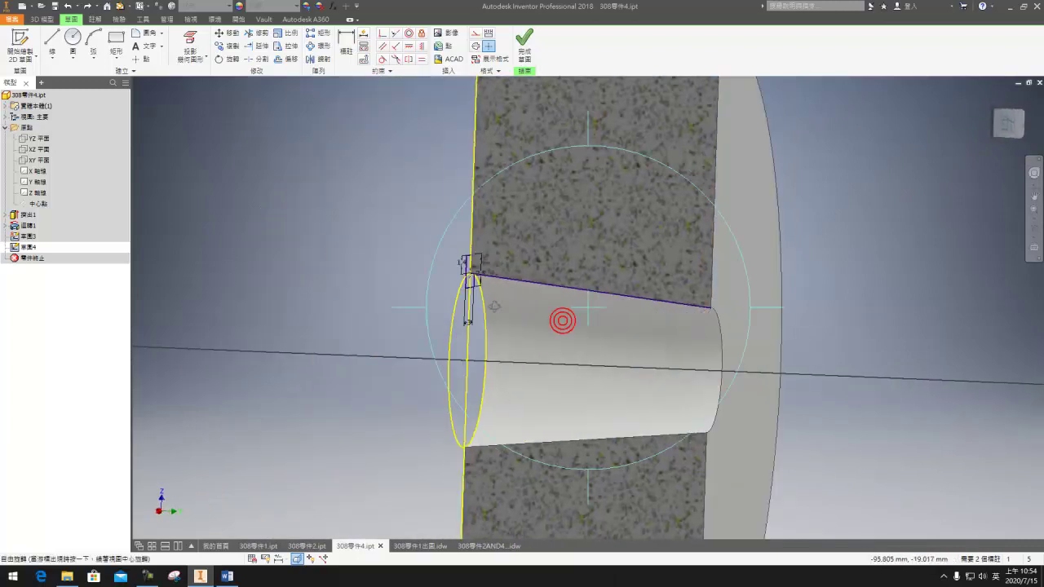
click(514, 283)
click(513, 281)
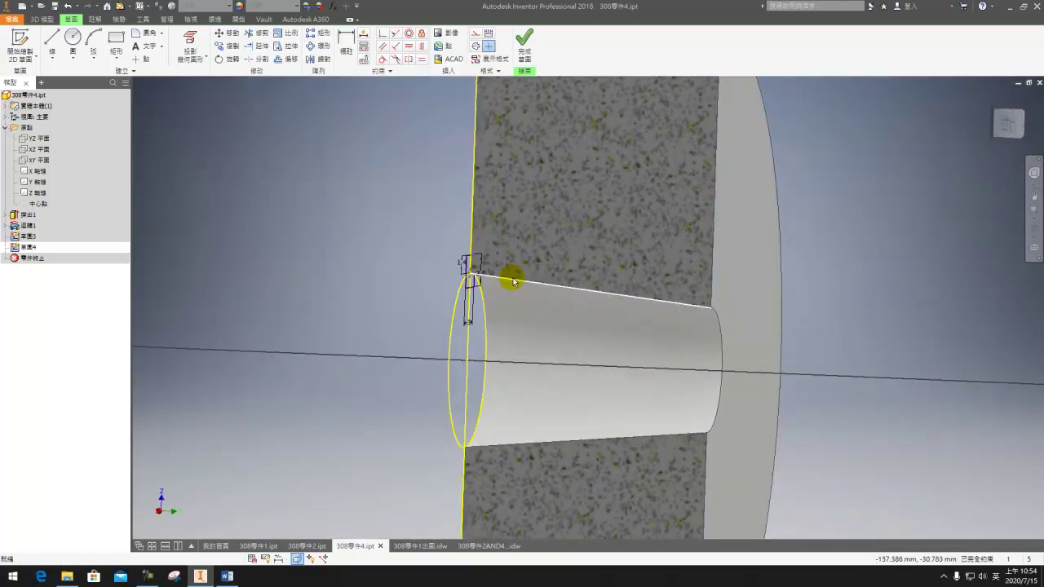
click(575, 290)
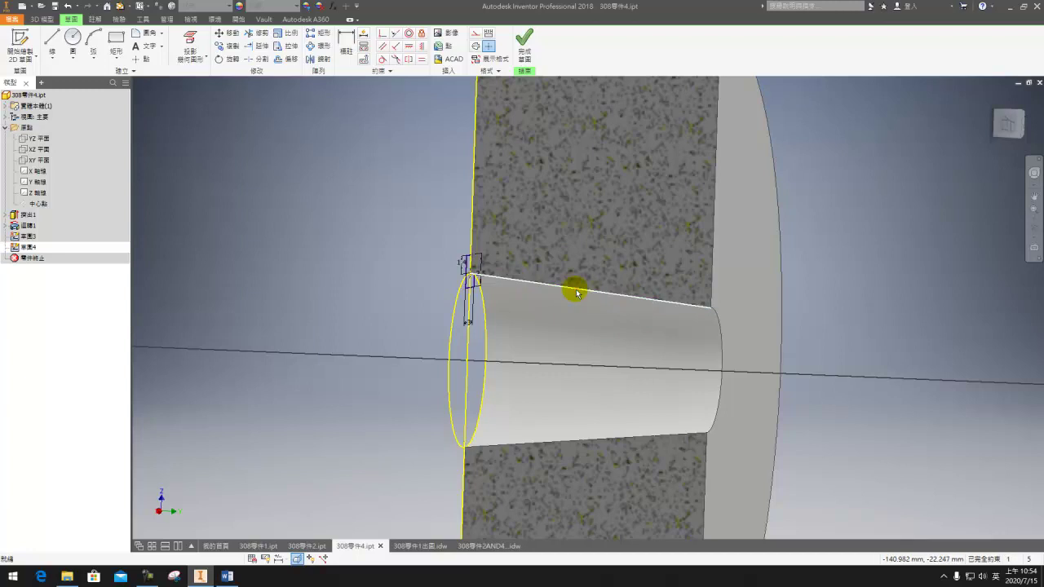
scroll(457, 240, up, 2)
- Project the geometry at the hole's upper rim, beside the keyway rectangle, into the path sketch
click(190, 45)
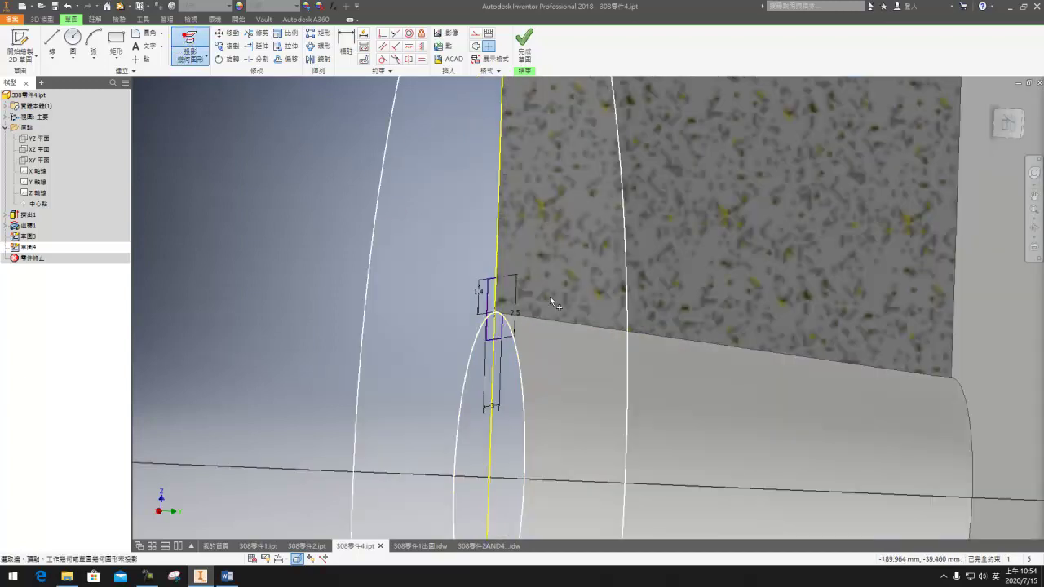
scroll(487, 318, up, 2)
click(488, 318)
click(502, 308)
scroll(702, 313, down, 2)
click(999, 127)
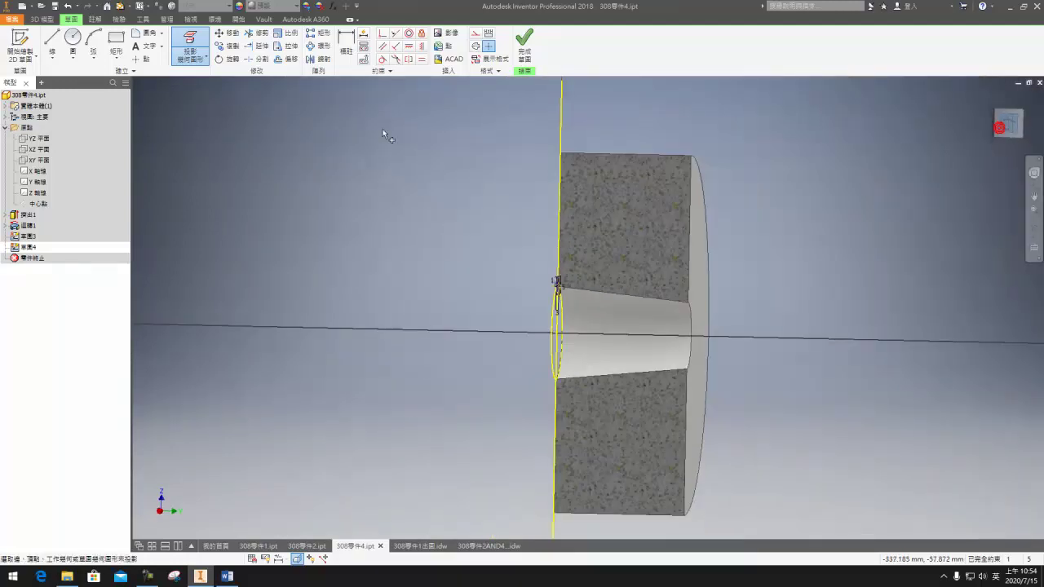
- Sketch a line along the hole's upper tapered edge from the large-end rim to the opposite face and finish the sketch
click(52, 42)
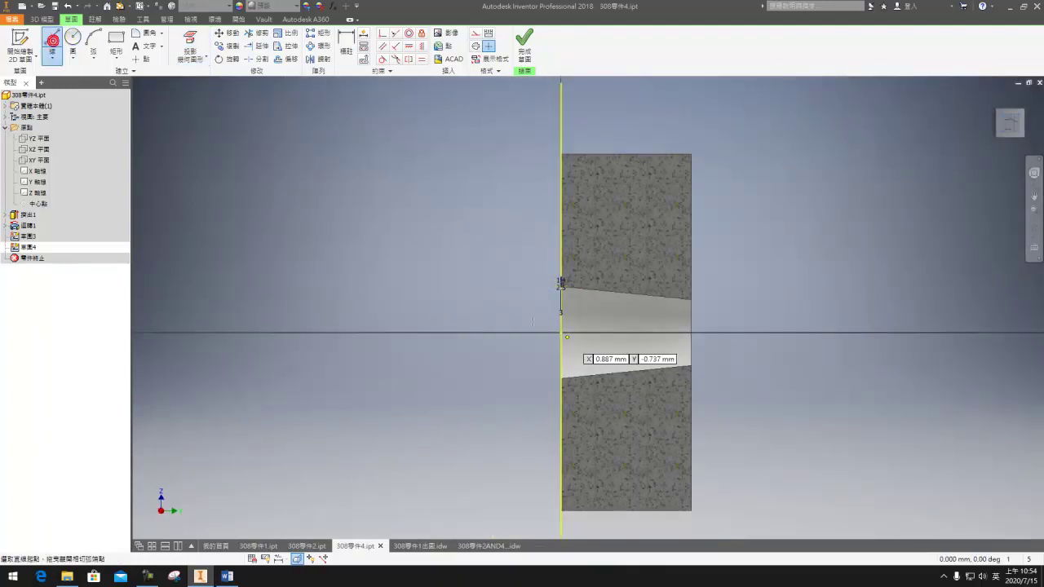
scroll(595, 342, up, 3)
click(588, 263)
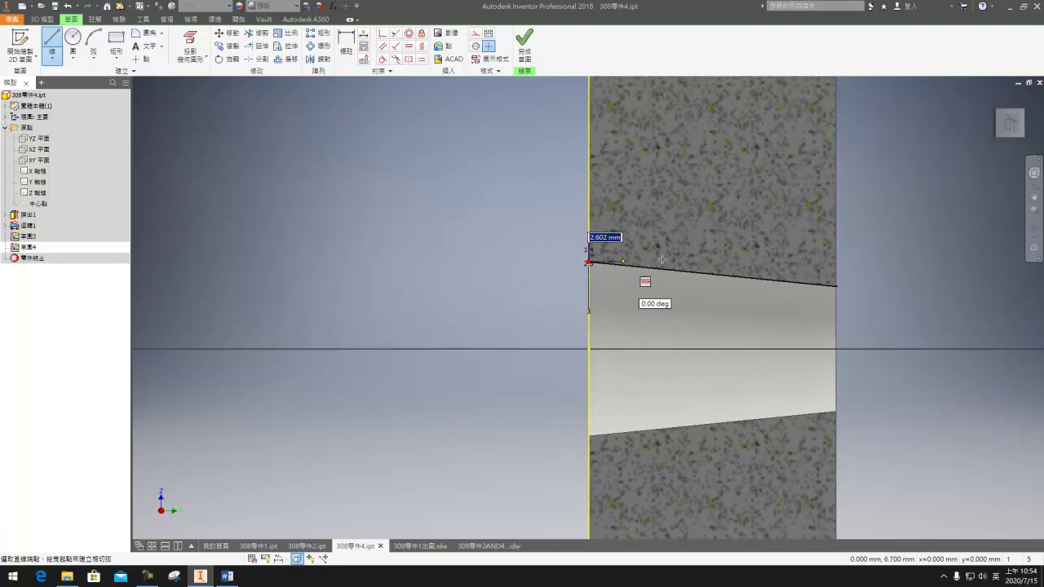
click(836, 285)
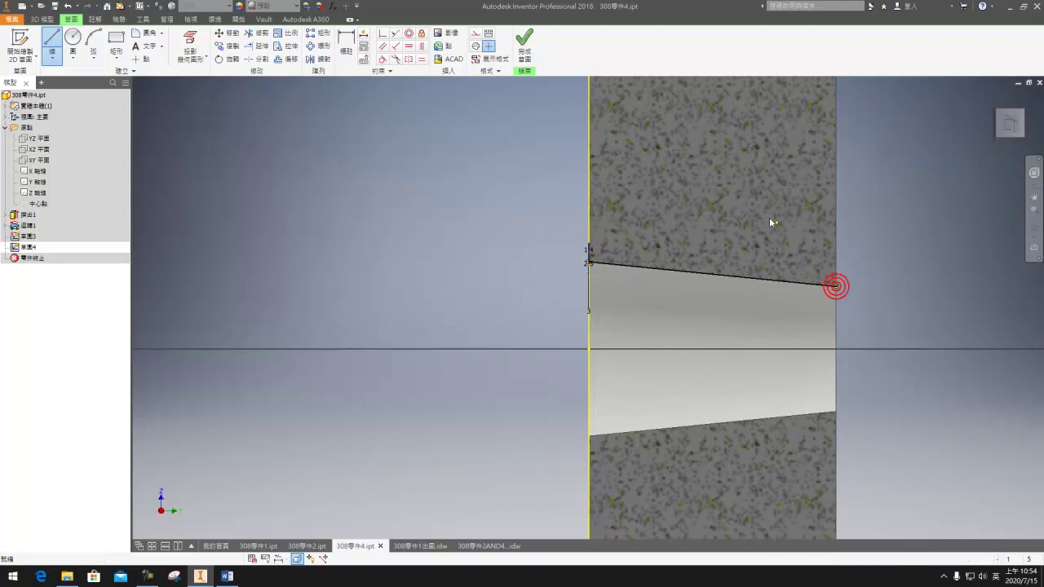
key(Escape)
click(524, 48)
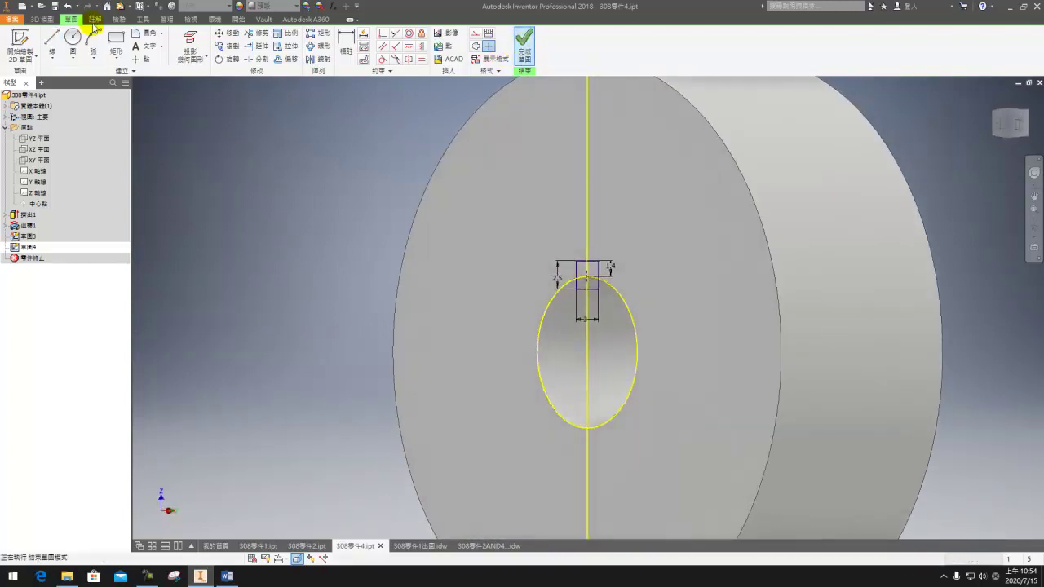
- Cut the keyway by sweeping the 3 x 2.5 mm rectangle along the tapered line through the disc
click(100, 33)
click(586, 274)
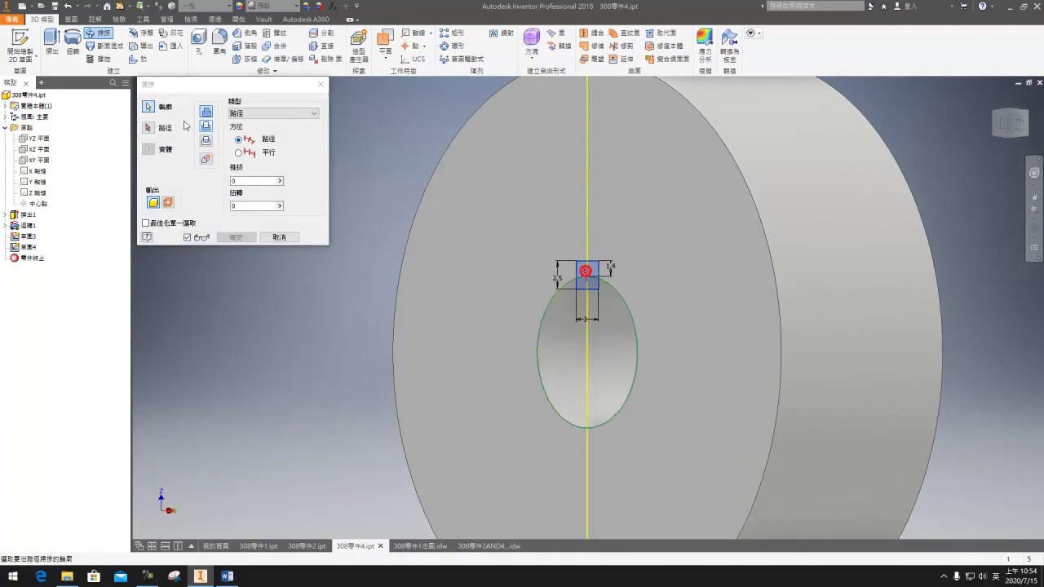
click(618, 282)
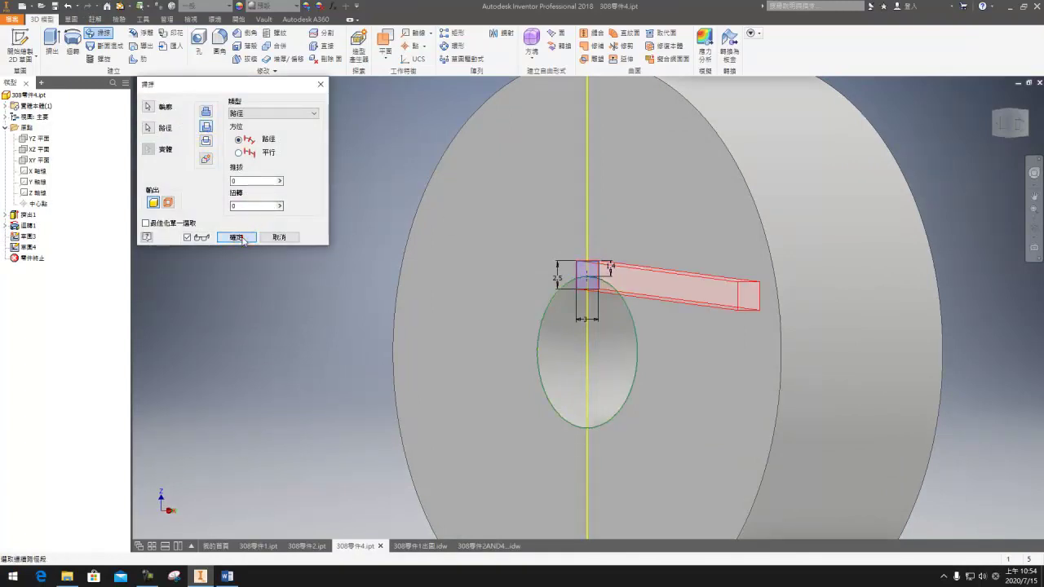
click(236, 237)
shift+middle_drag(751, 389, 598, 314)
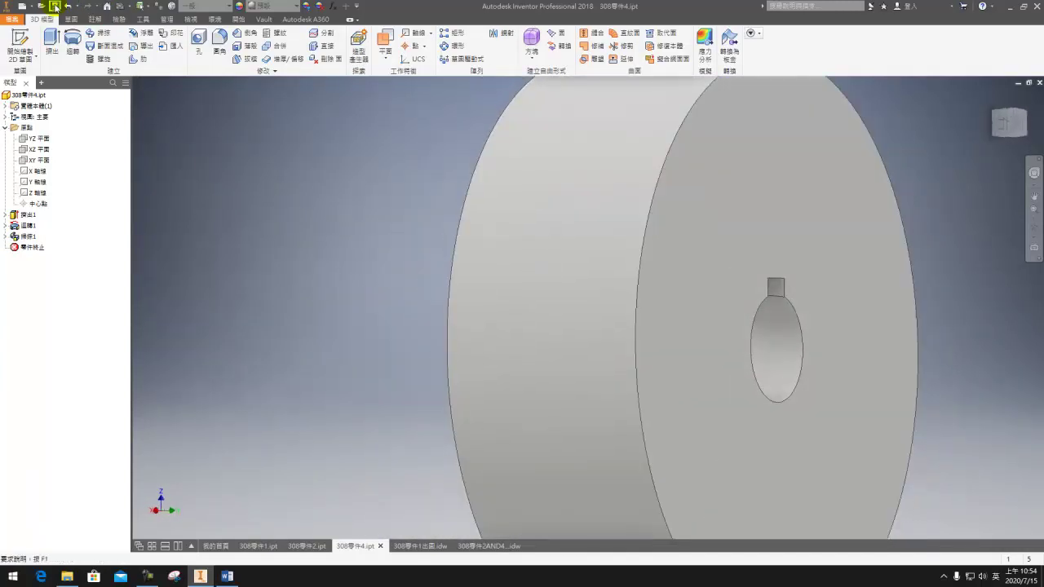
- On the YZ plane, sketch a horizontal construction line about 34 mm long across the section below the disc's outer edge
click(21, 45)
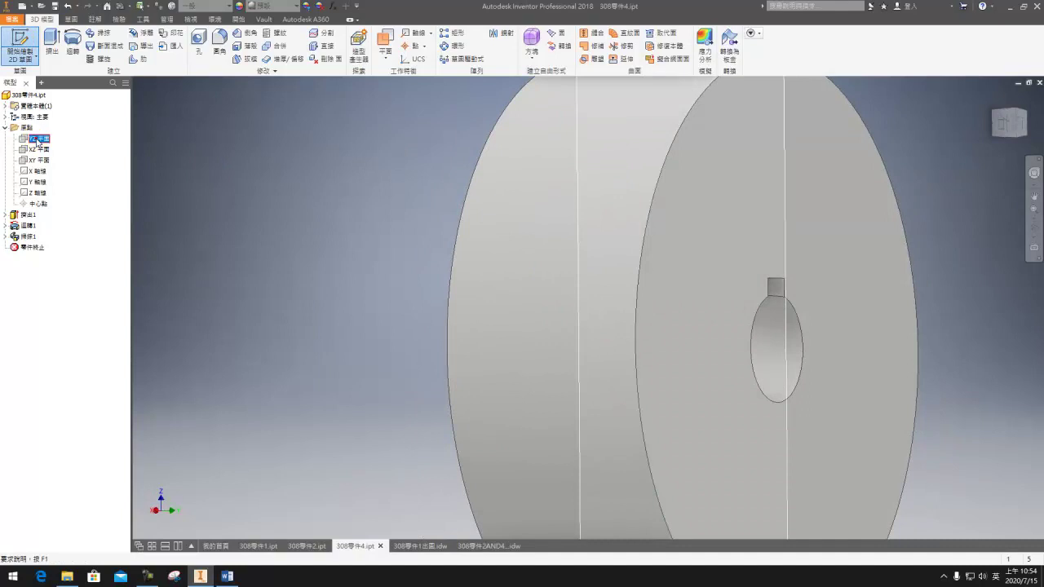
click(36, 139)
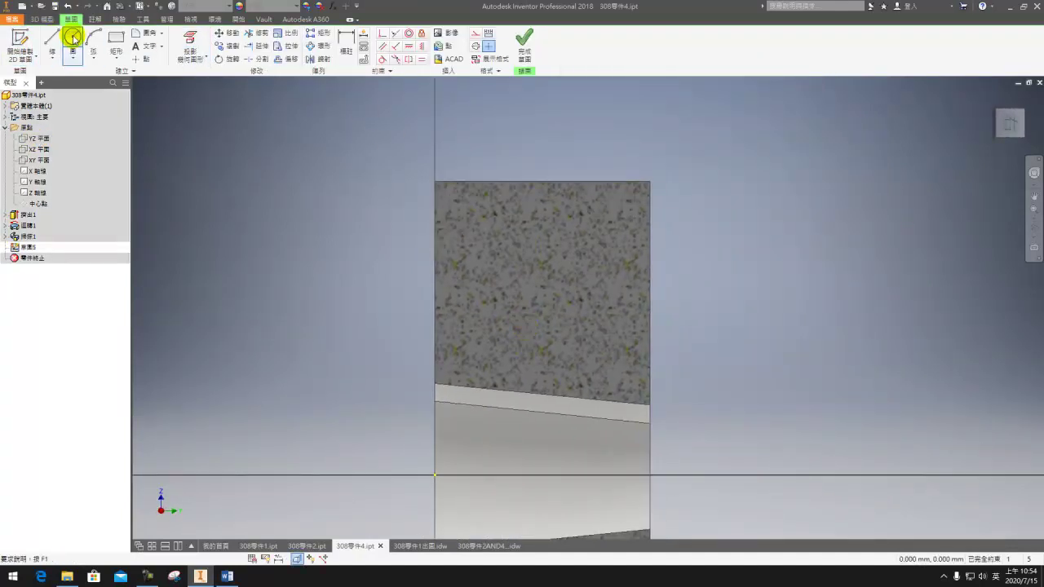
click(51, 38)
click(362, 226)
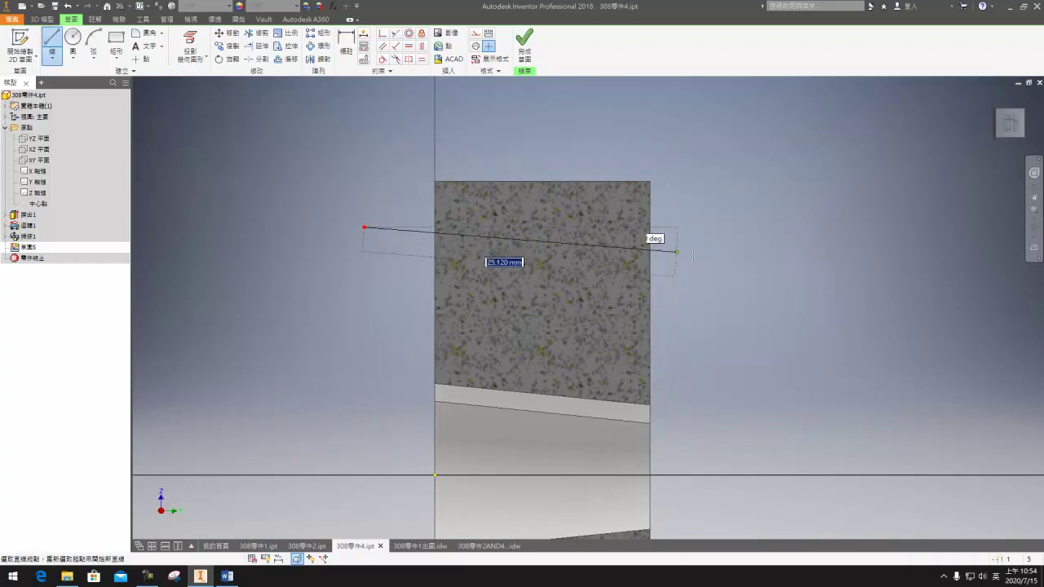
click(744, 226)
key(Escape)
click(475, 32)
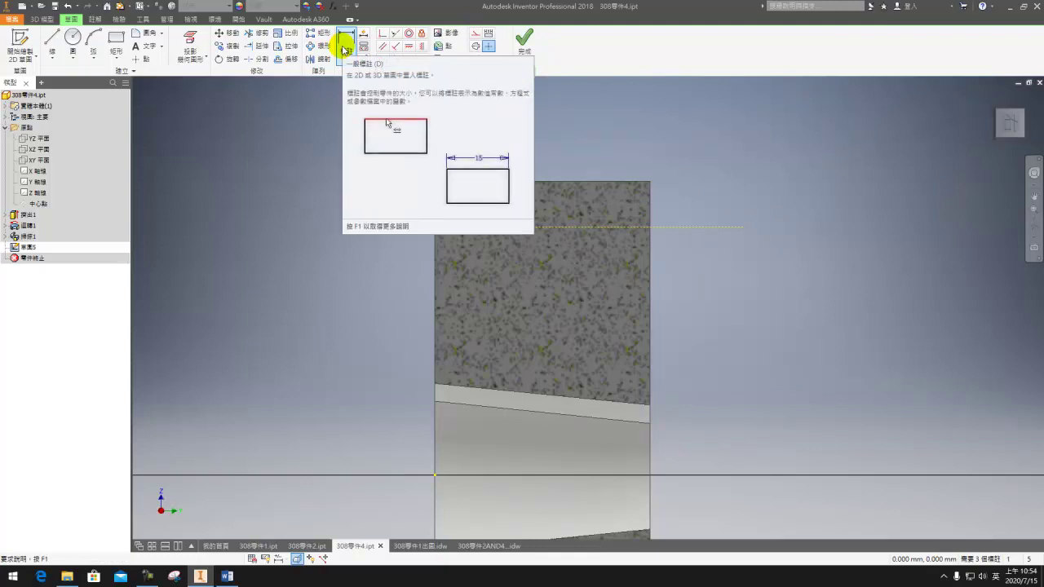
- Dimension the horizontal construction line 46.6/2 mm from the origin
click(345, 49)
click(414, 227)
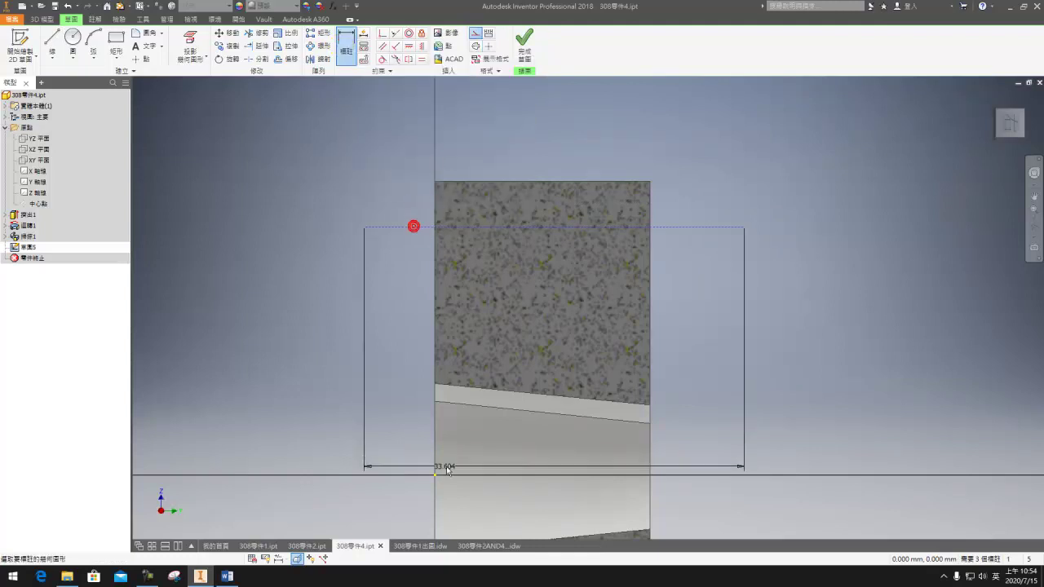
click(433, 476)
click(297, 382)
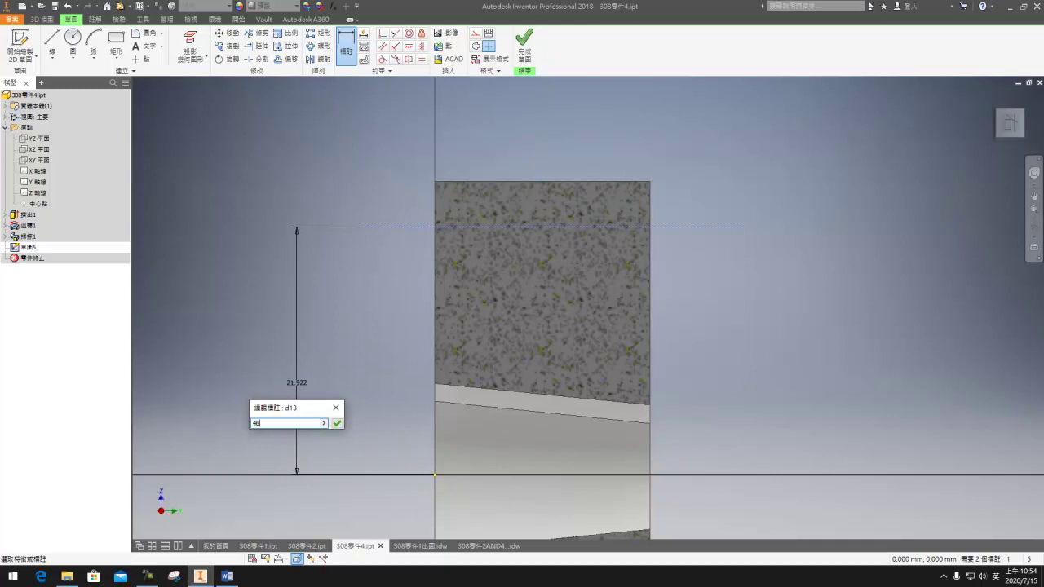
text(46.6/2)
key(Return)
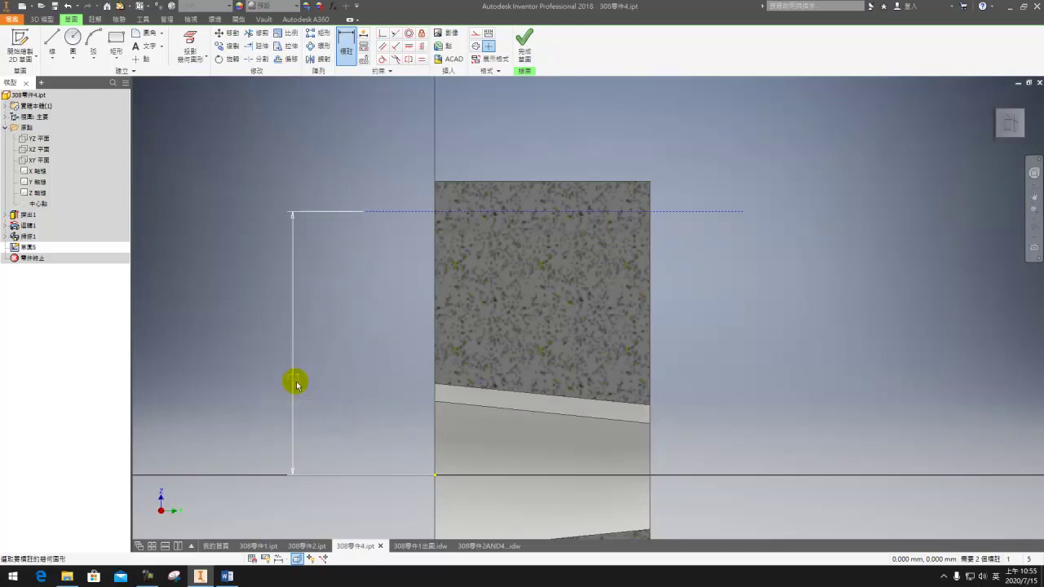
key(Escape)
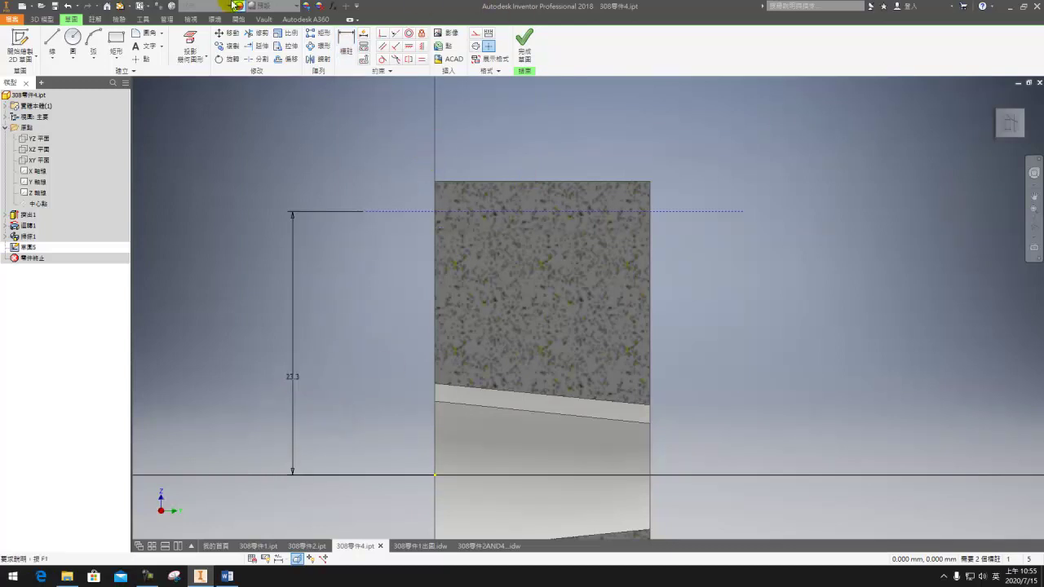
- Sketch a vertical construction line about 34 mm long through the disc's section, from above the outer edge to below the hole axis
click(52, 38)
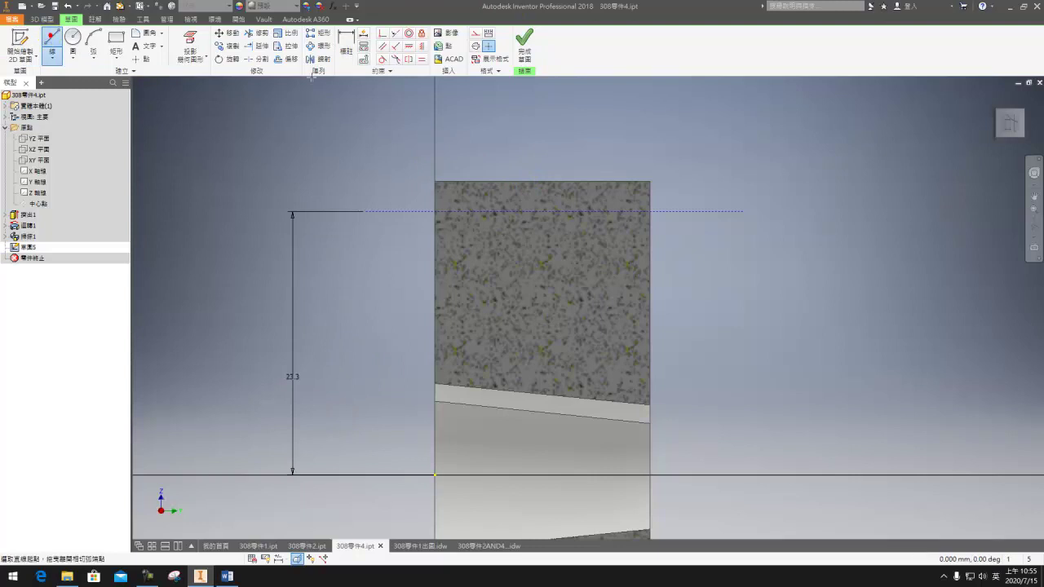
click(535, 131)
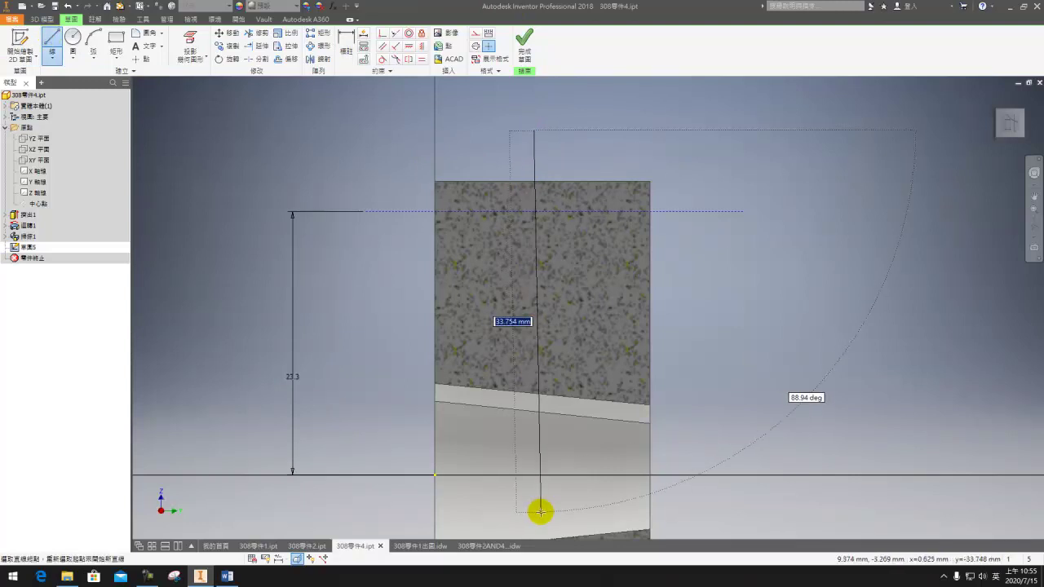
click(534, 517)
key(Escape)
drag(577, 255, 522, 301)
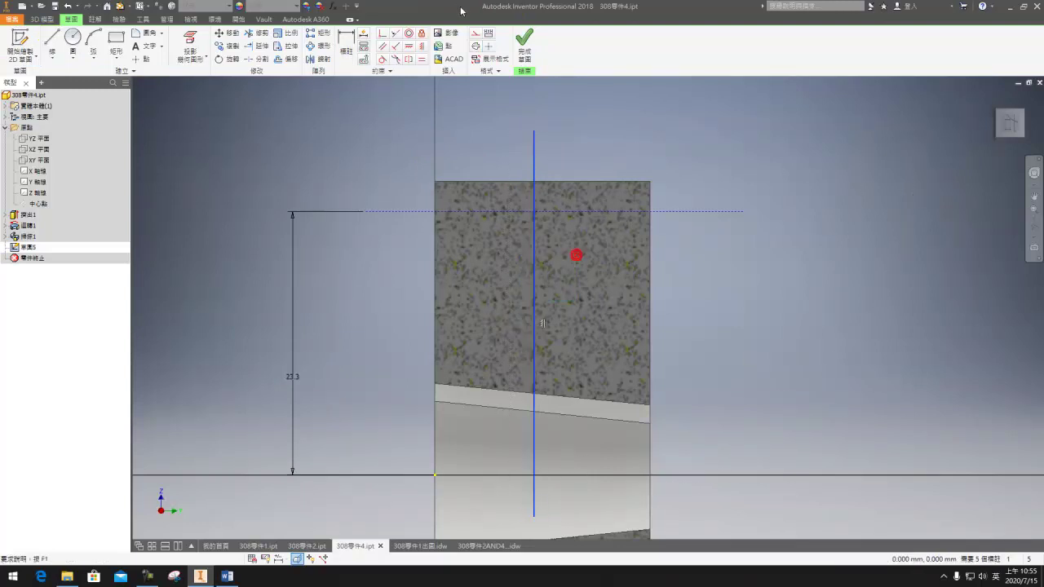
click(473, 31)
- Dimension the vertical construction line 9.5 mm from the disc face that contains the origin
click(433, 395)
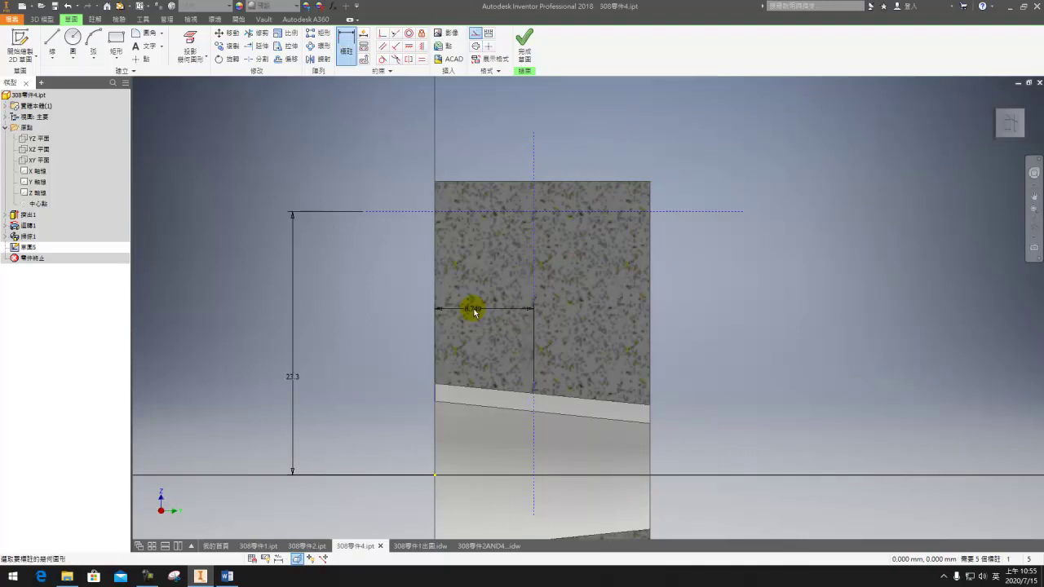
click(473, 310)
text(35)
key(Return)
- Sketch an open trapezoidal groove profile of three lines from the disc's outer edge inward, with a bottom about 6 mm wide
scroll(583, 294, up, 4)
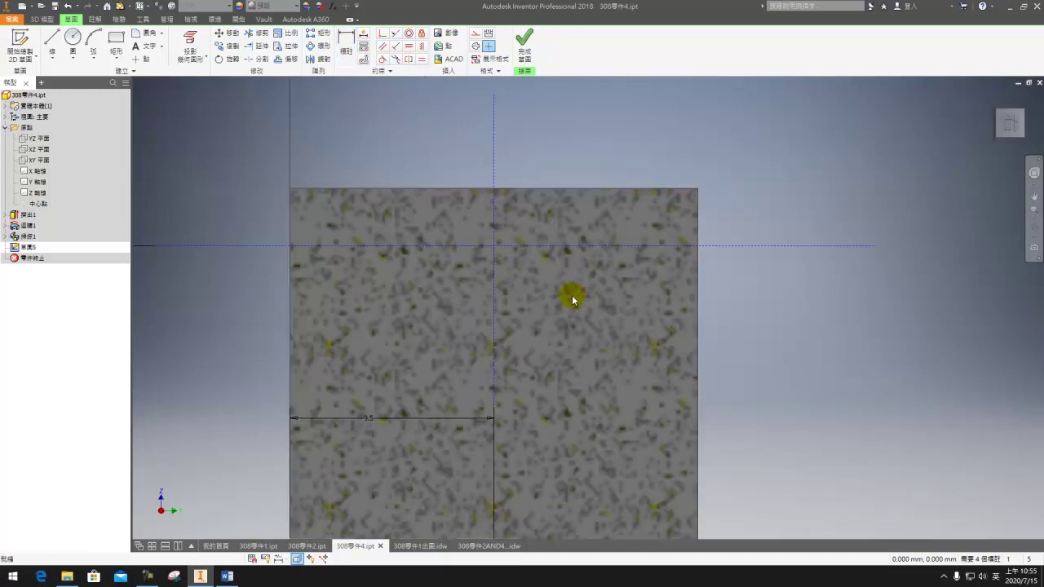
click(52, 38)
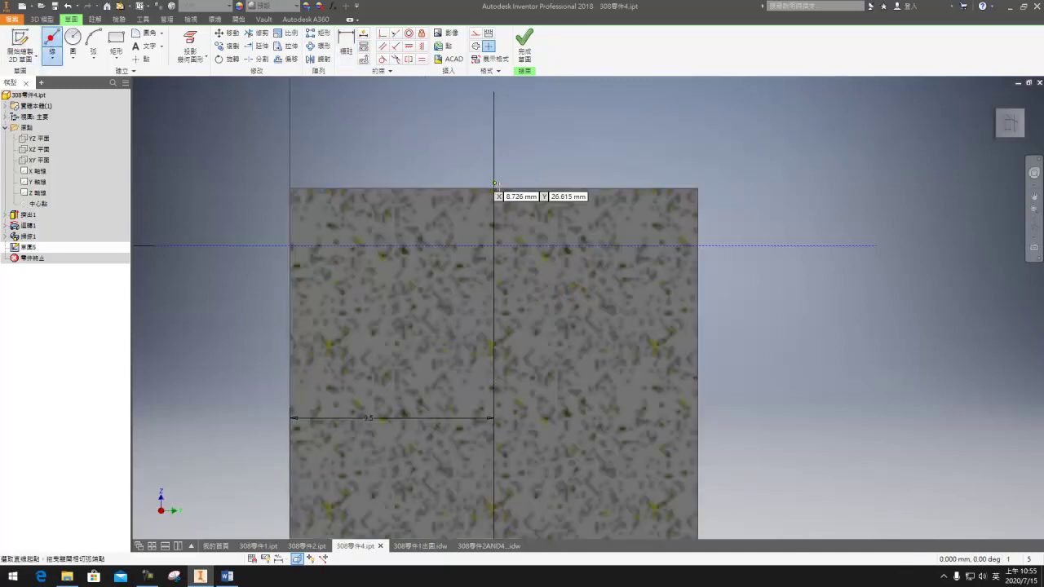
click(389, 189)
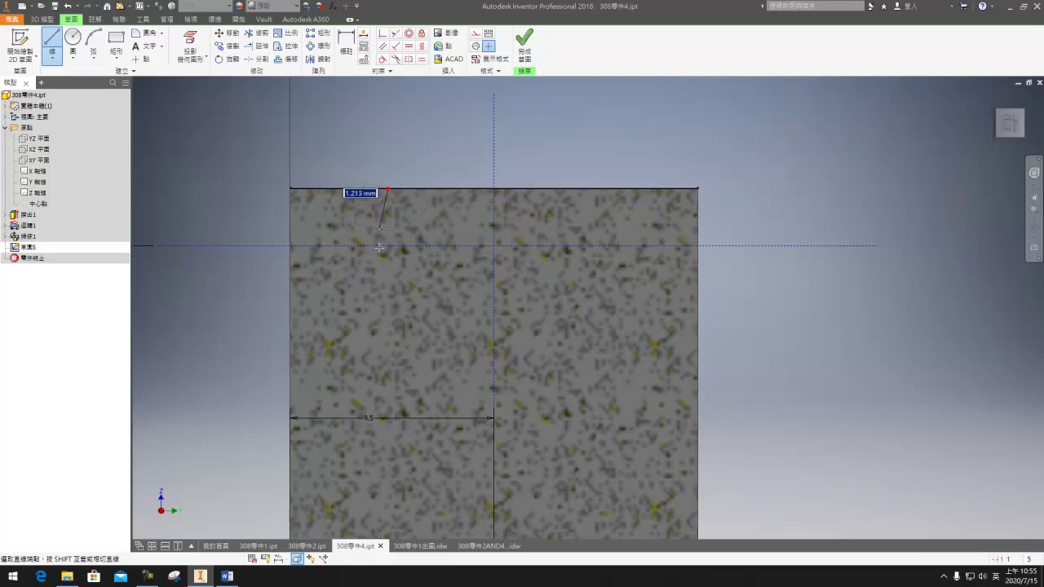
click(431, 361)
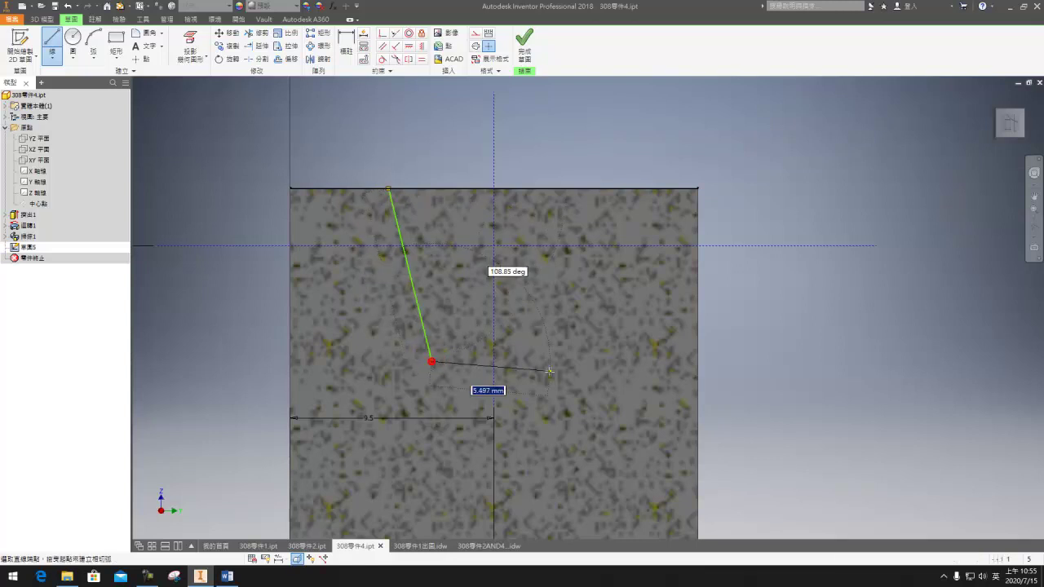
click(554, 361)
click(591, 189)
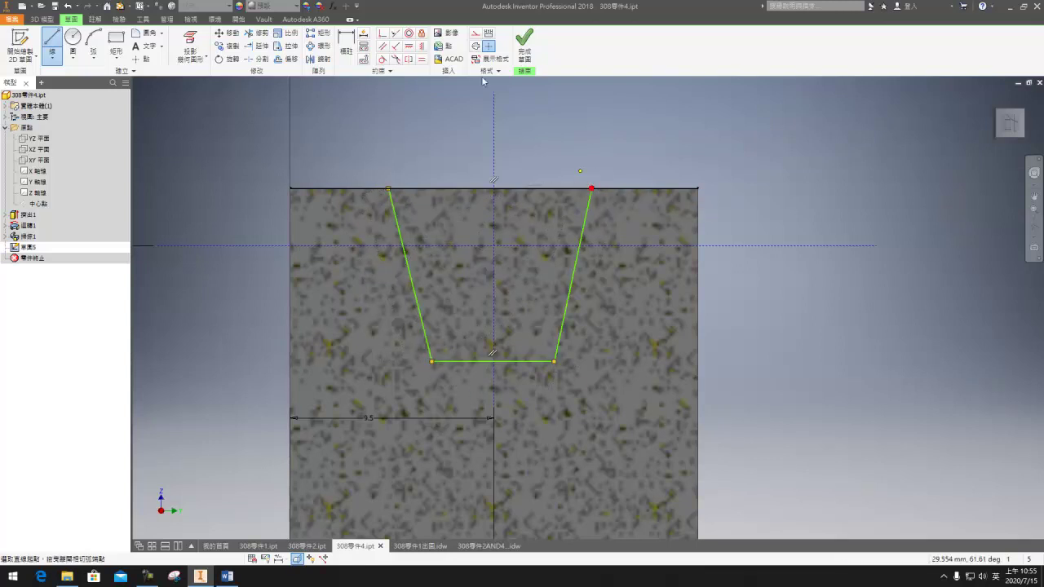
key(Escape)
- Make the groove profile's two slanted sides symmetric about the vertical construction line
click(408, 60)
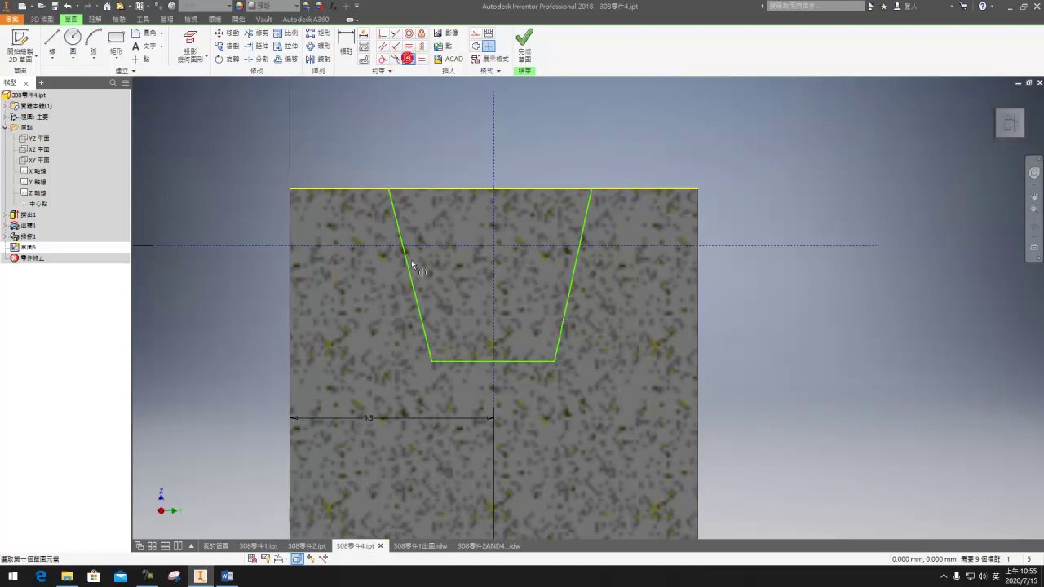
click(411, 275)
click(571, 285)
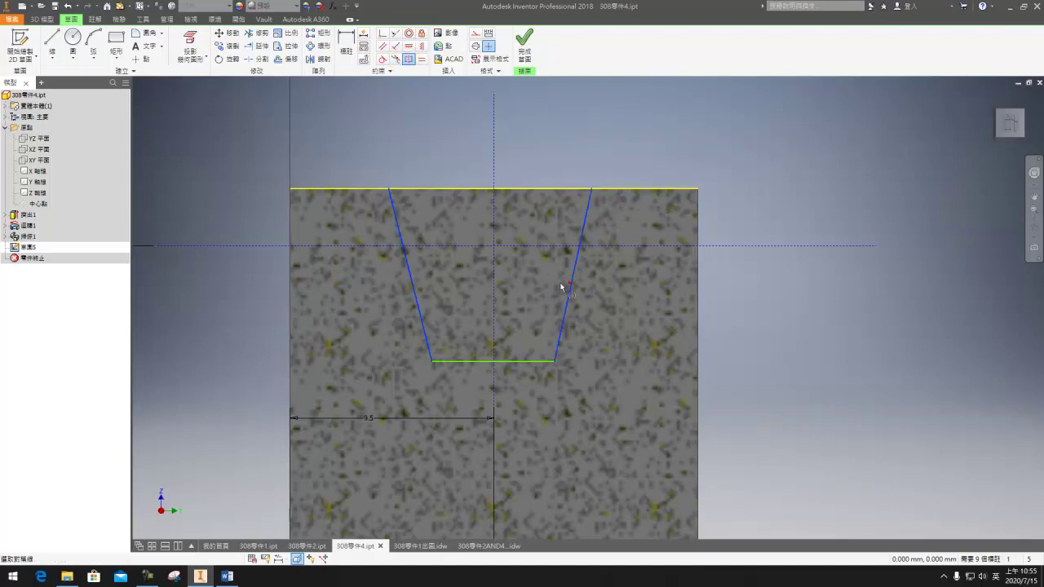
click(494, 310)
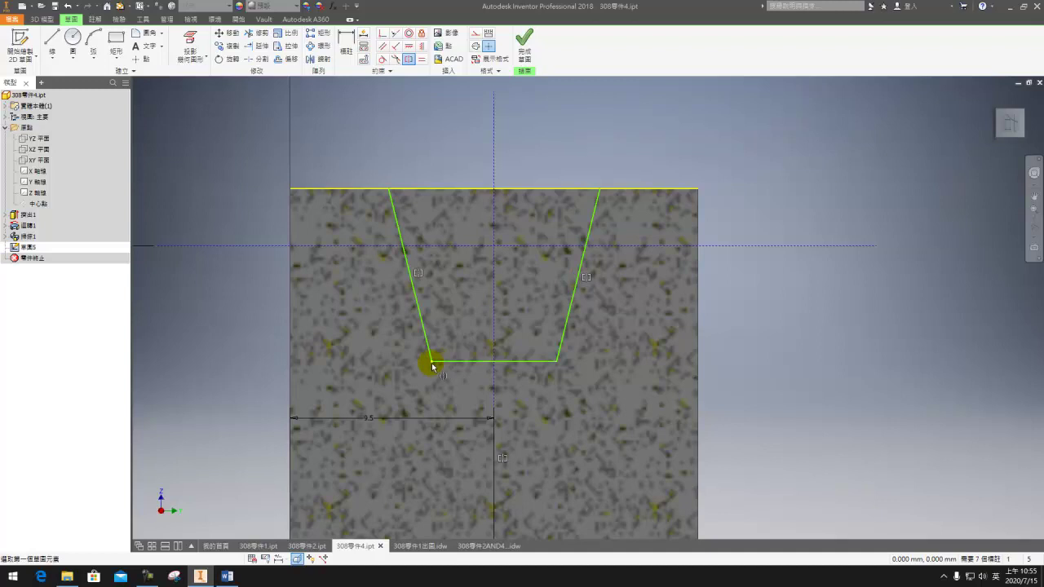
- Place sketch points where the horizontal construction line crosses the groove profile's two slanted sides
click(553, 363)
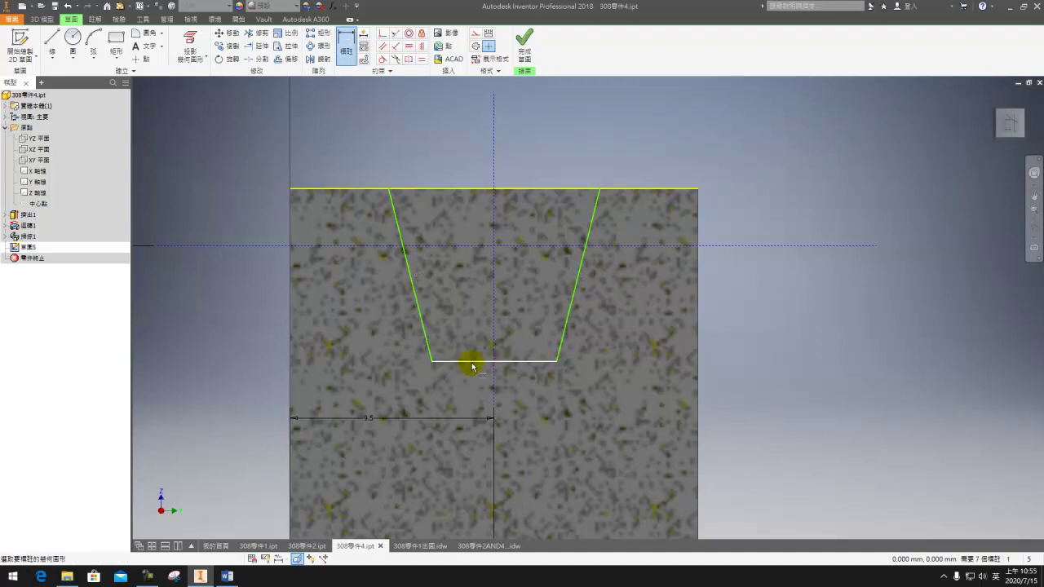
click(121, 56)
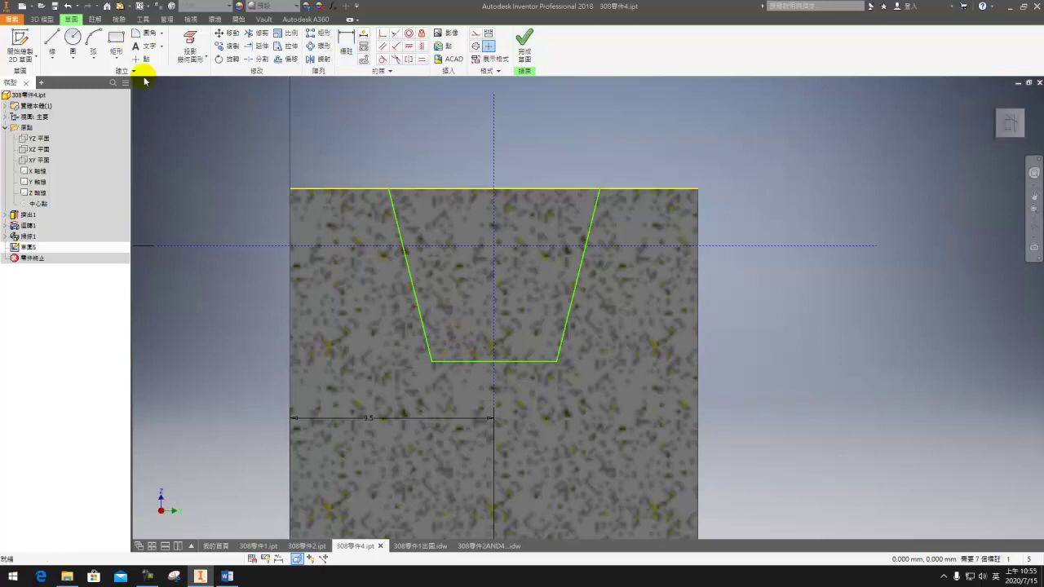
click(140, 58)
click(403, 247)
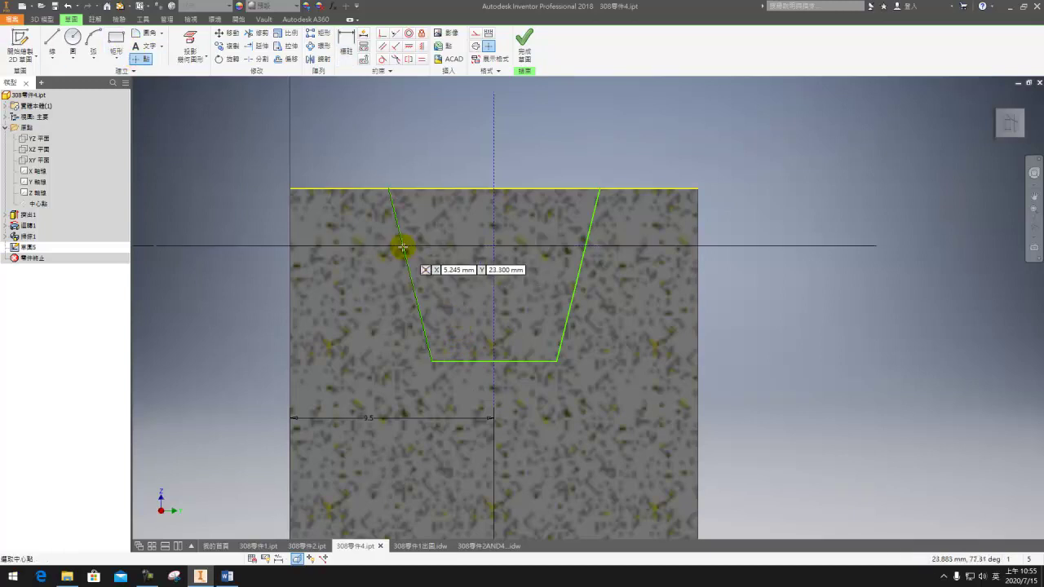
click(587, 246)
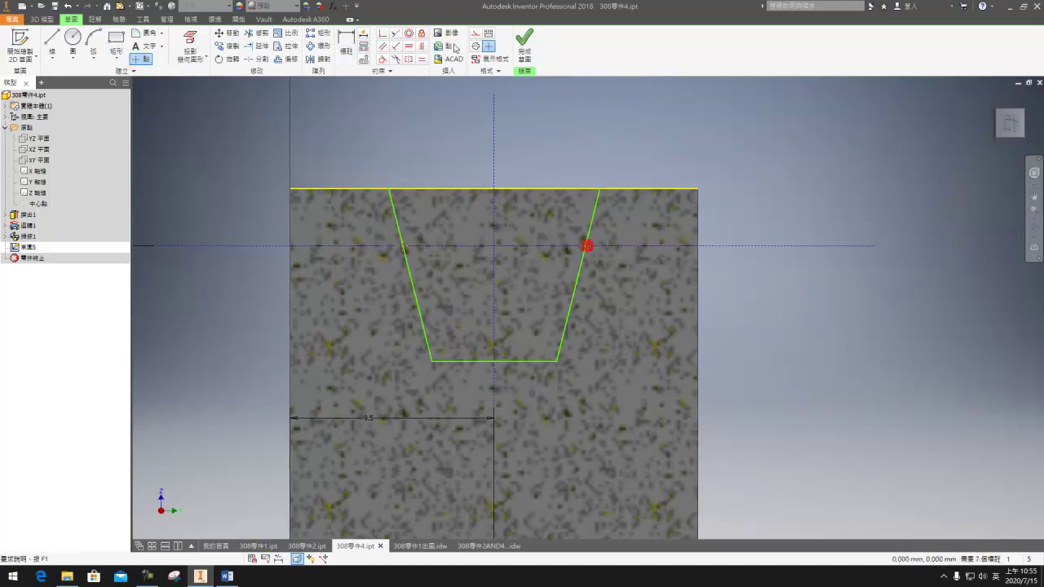
- Dimension the horizontal distance between the two sketch points on the groove's slanted sides as 8 mm
key(d)
click(585, 246)
click(572, 154)
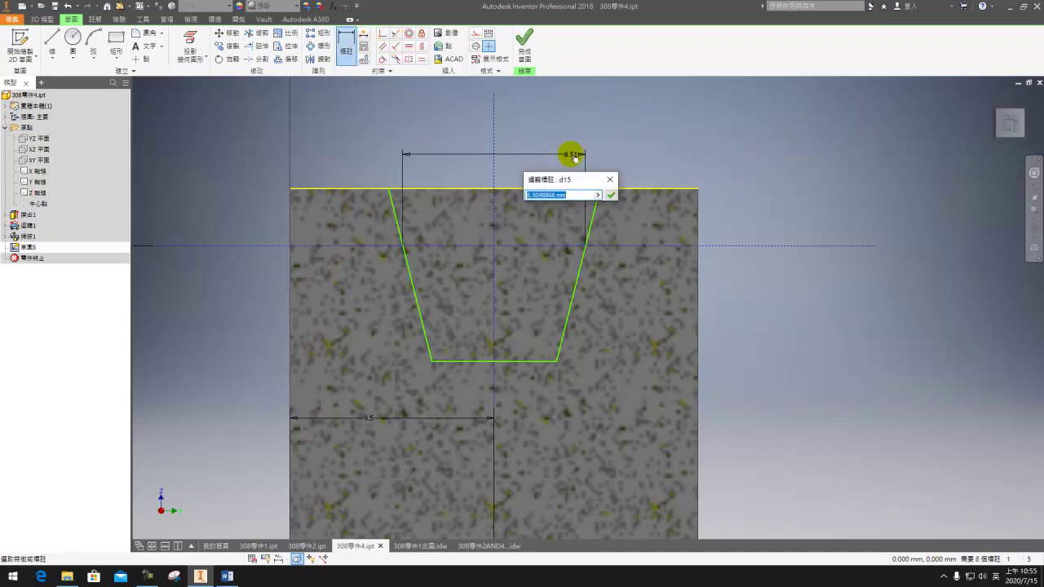
text(8)
key(Return)
key(Escape)
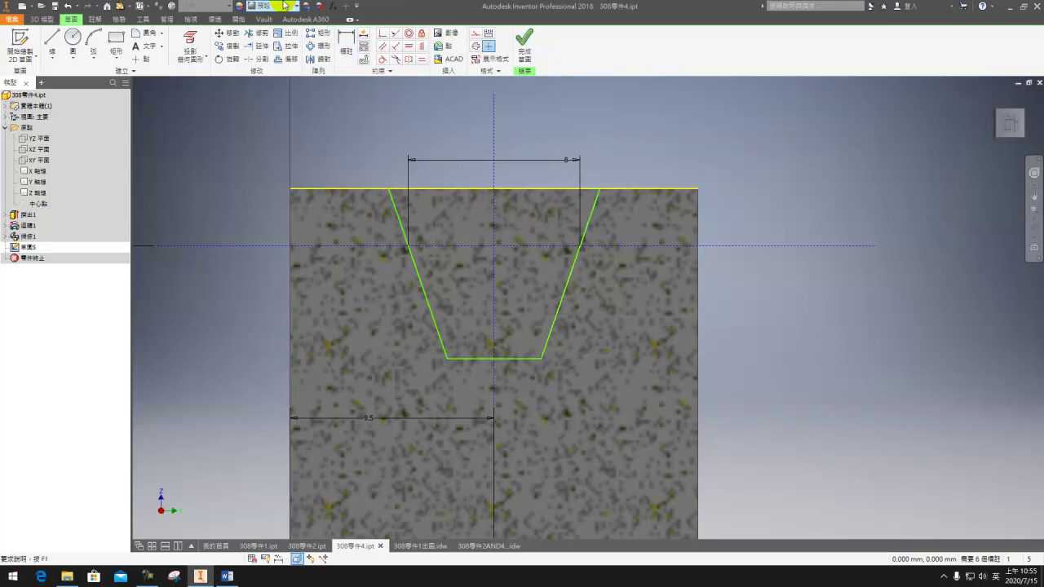
- Dimension the angle between the groove profile's two slanted sides as 34 degrees
click(346, 45)
click(394, 204)
click(579, 230)
click(538, 226)
text(34)
key(Return)
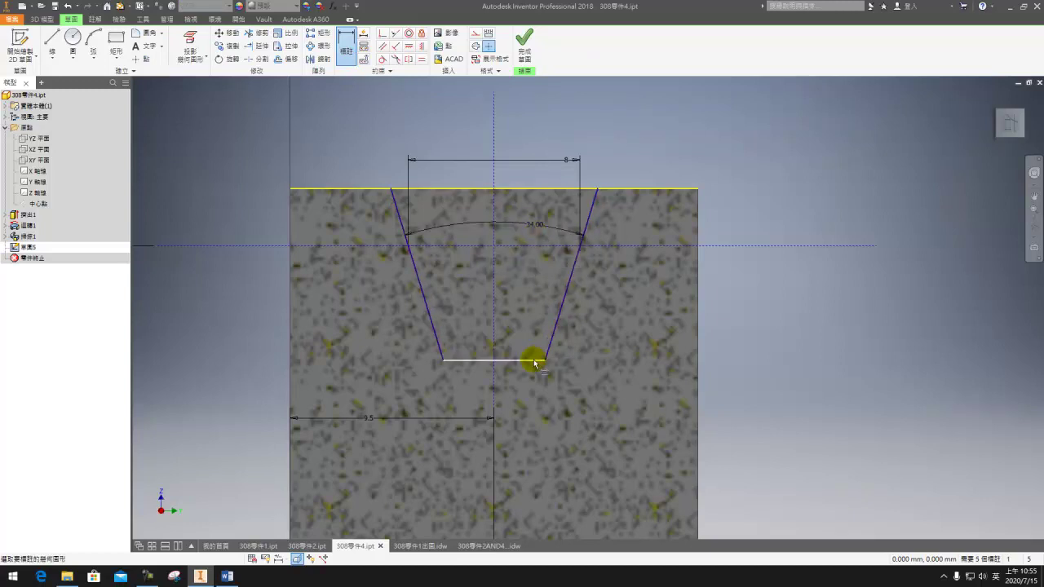
- Dimension the groove bottom 6.3 mm from the horizontal construction line
click(534, 362)
click(445, 246)
click(362, 307)
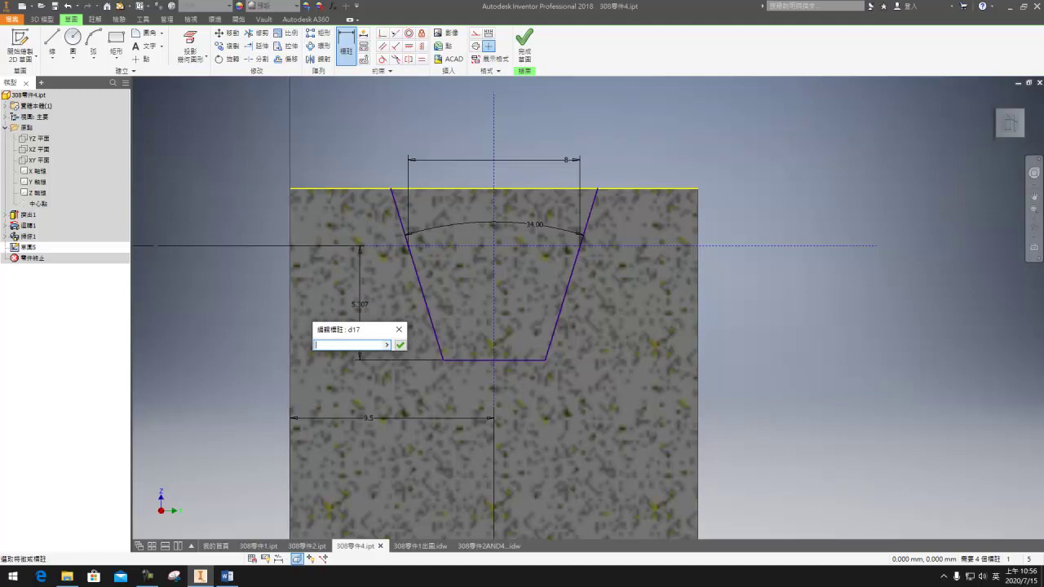
text(6.3)
key(Return)
key(Escape)
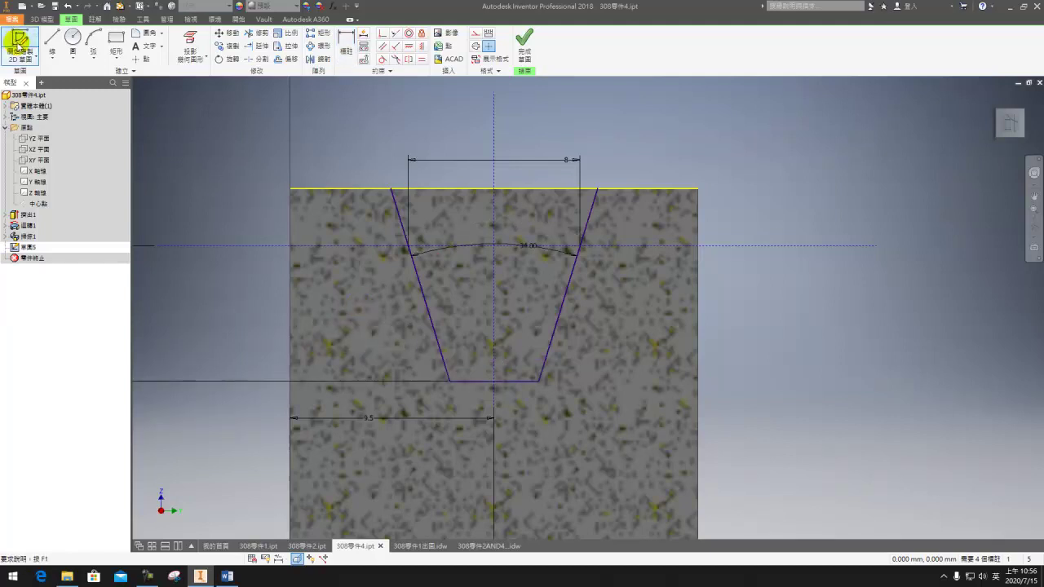
- Close the groove profile with a line along the disc's outer edge joining the two slanted sides' upper ends
click(52, 45)
click(391, 192)
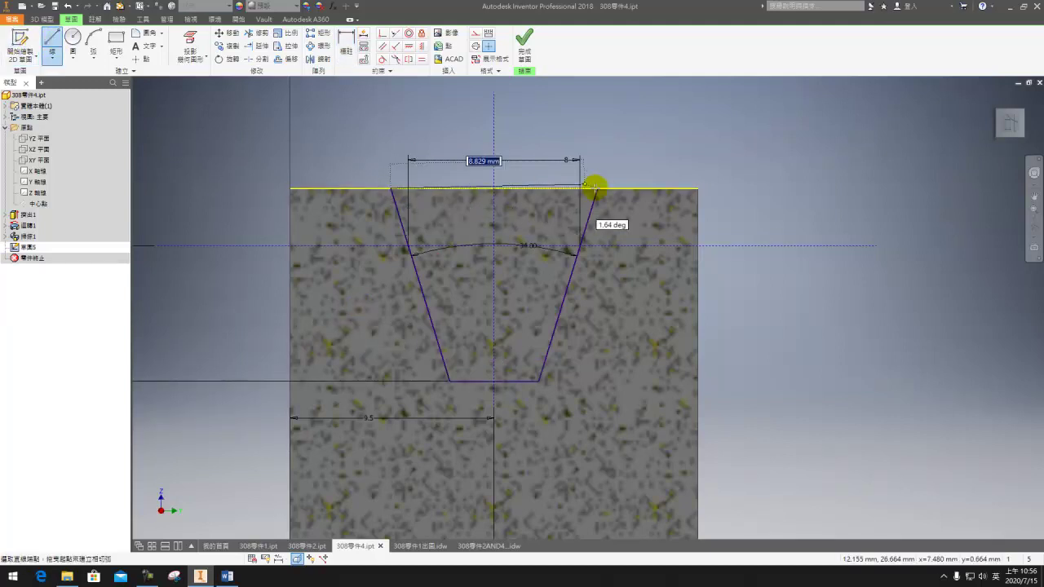
click(598, 189)
key(Escape)
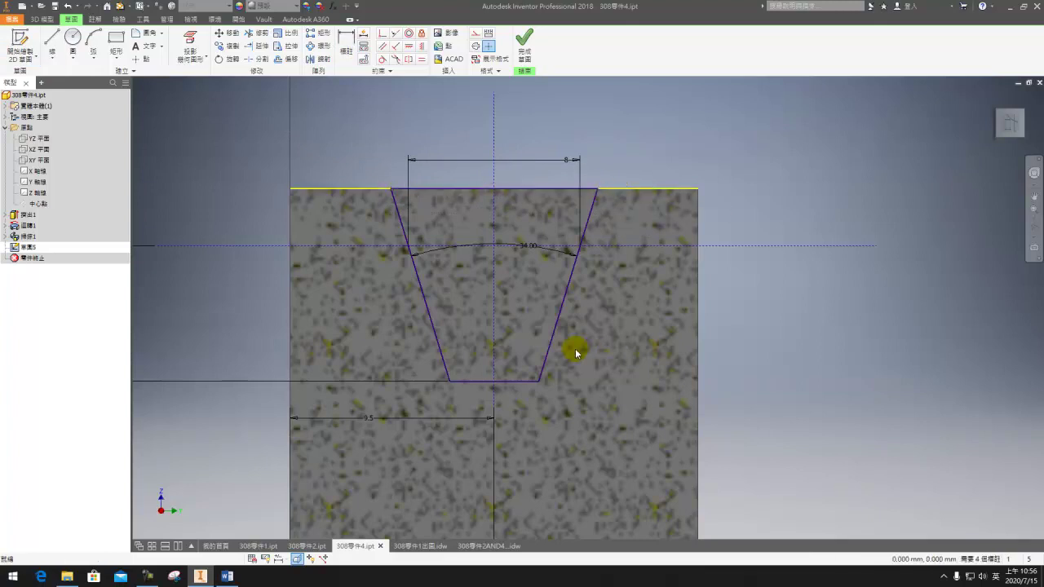
- Revolve the trapezoidal groove profile a full turn about the Y axis to cut the groove into the disc's rim
middle_drag(571, 354, 586, 318)
scroll(636, 269, down, 5)
key(r)
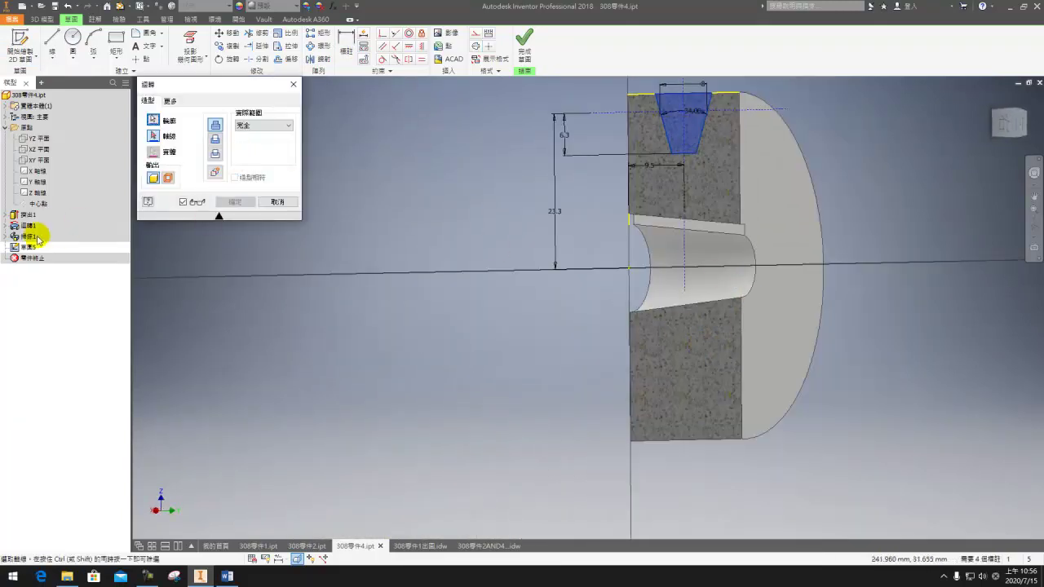
click(36, 181)
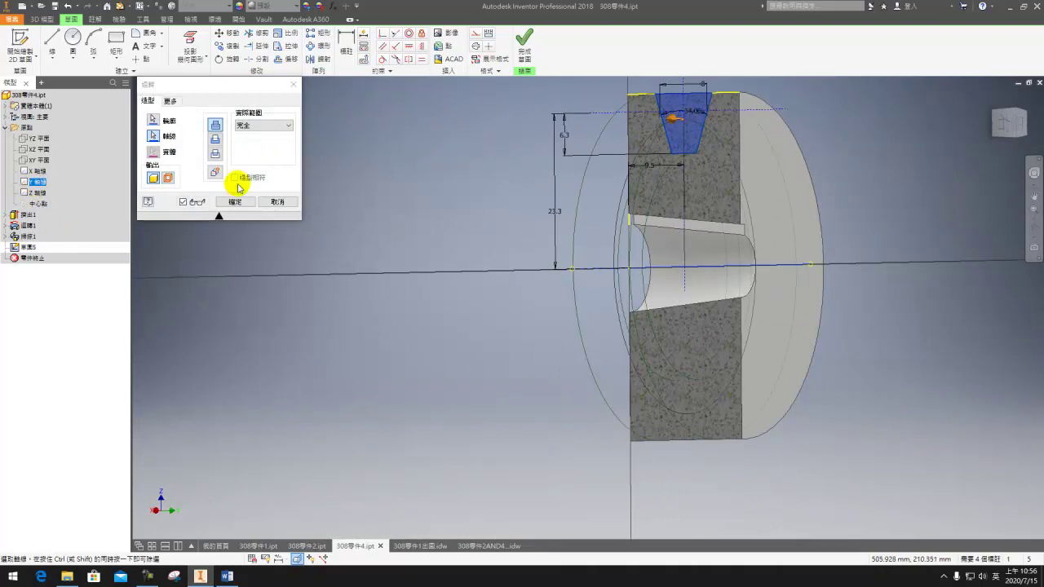
click(239, 201)
- Start a fillet with a 0.5 mm radius and select the groove's four circular edges, at the rim and at the bottom
mouse_move(727, 327)
shift+middle_down()
mouse_move(660, 326)
mouse_move(730, 343)
mouse_move(741, 366)
mouse_move(723, 392)
mouse_move(705, 310)
shift+middle_up()
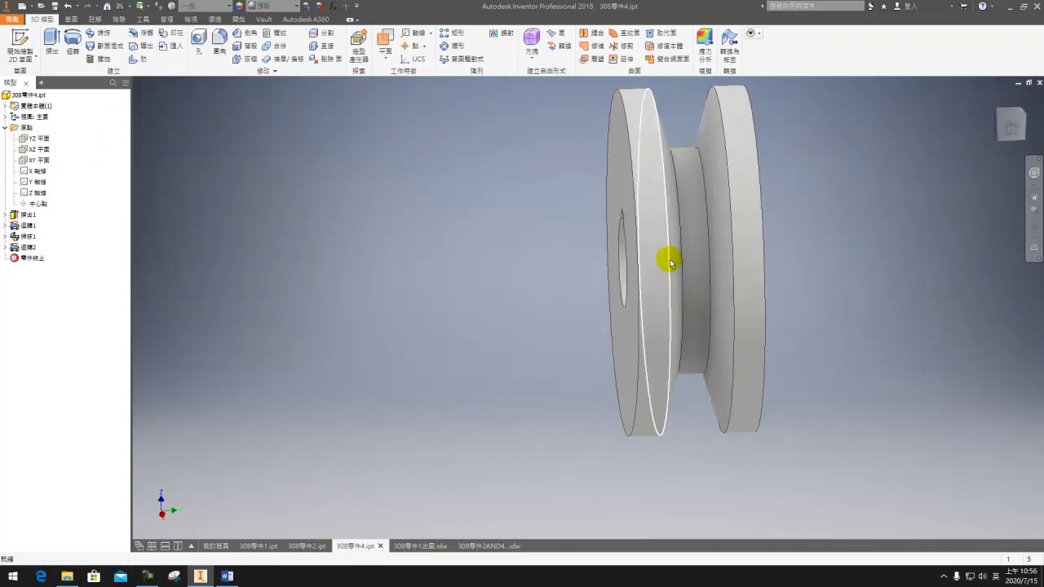
shift+middle_drag(671, 261, 422, 105)
click(219, 45)
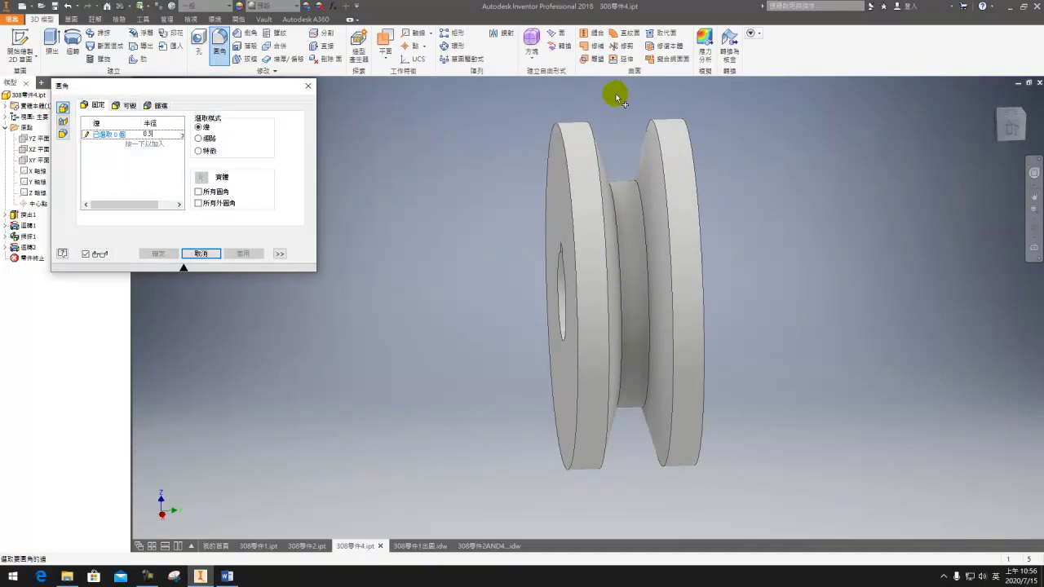
click(597, 155)
click(621, 188)
click(664, 168)
- Add a 1 mm radius set on the disc's two outer face edges and create the fillets
click(154, 143)
click(166, 144)
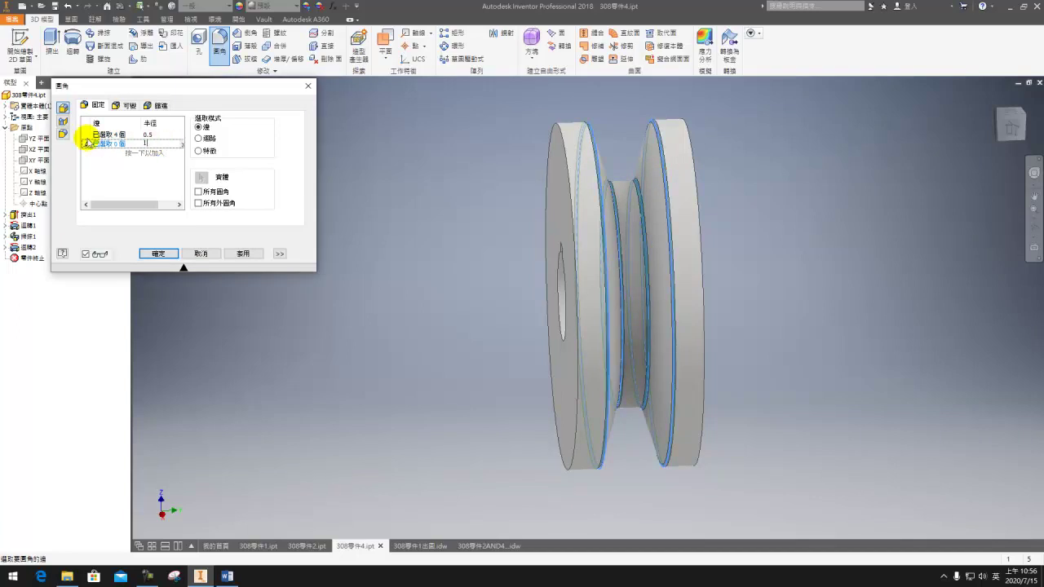
click(562, 133)
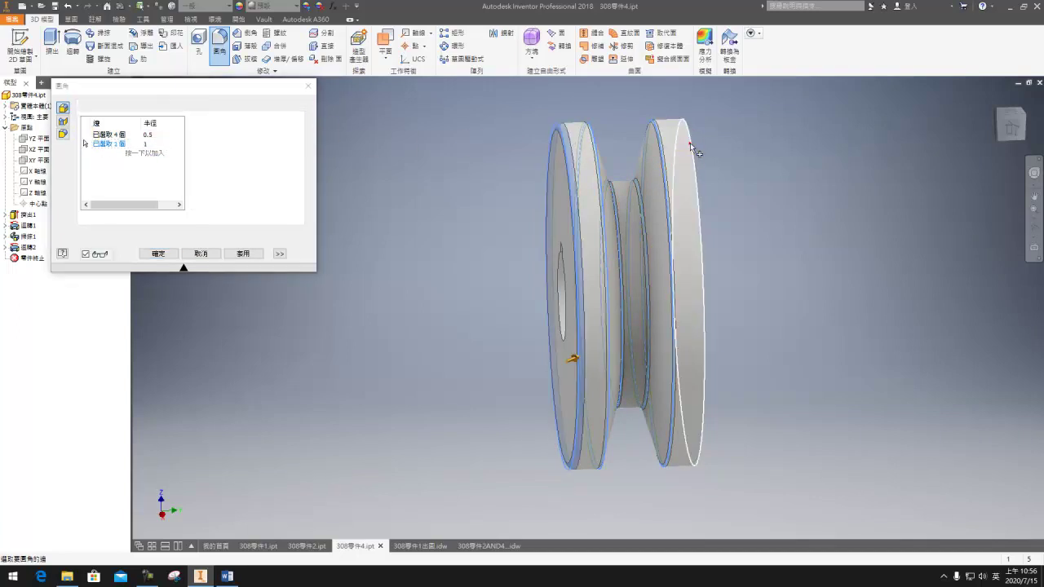
click(690, 146)
key(F4)
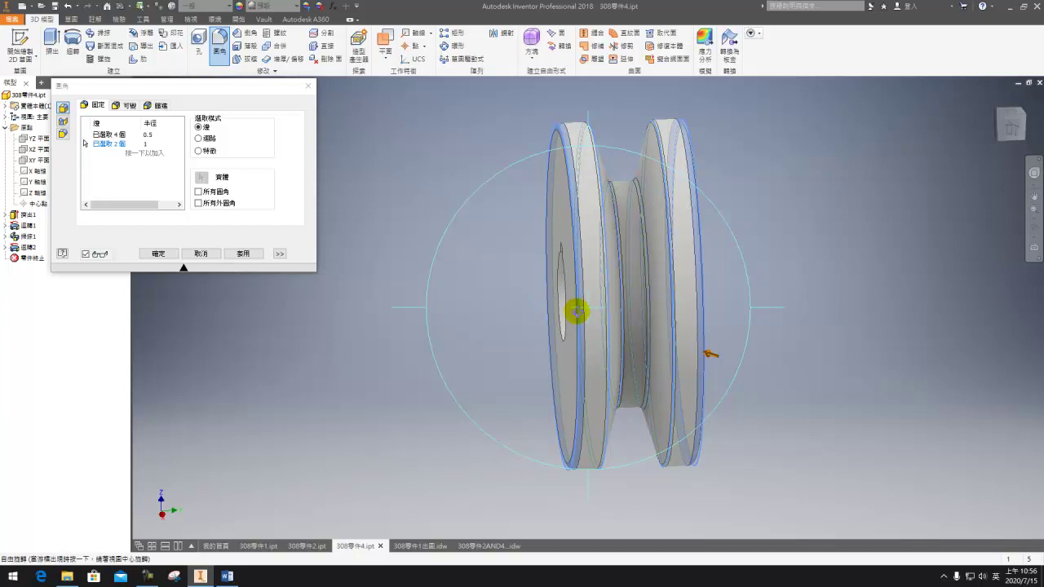
shift+middle_drag(576, 307, 583, 296)
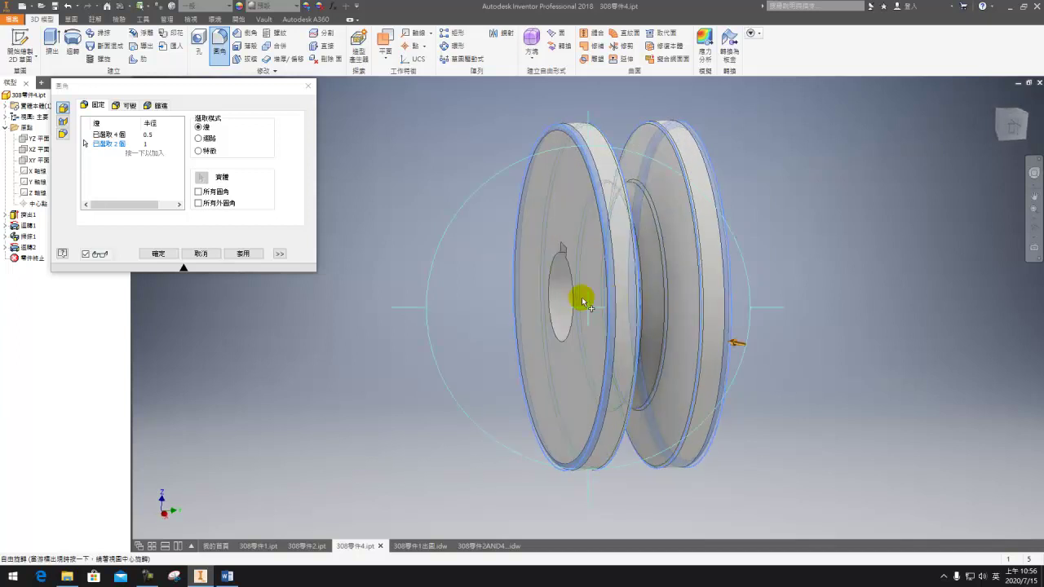
click(254, 252)
- Examine the finished pulley from both sides and restore the home view
drag(626, 316, 543, 307)
key(Escape)
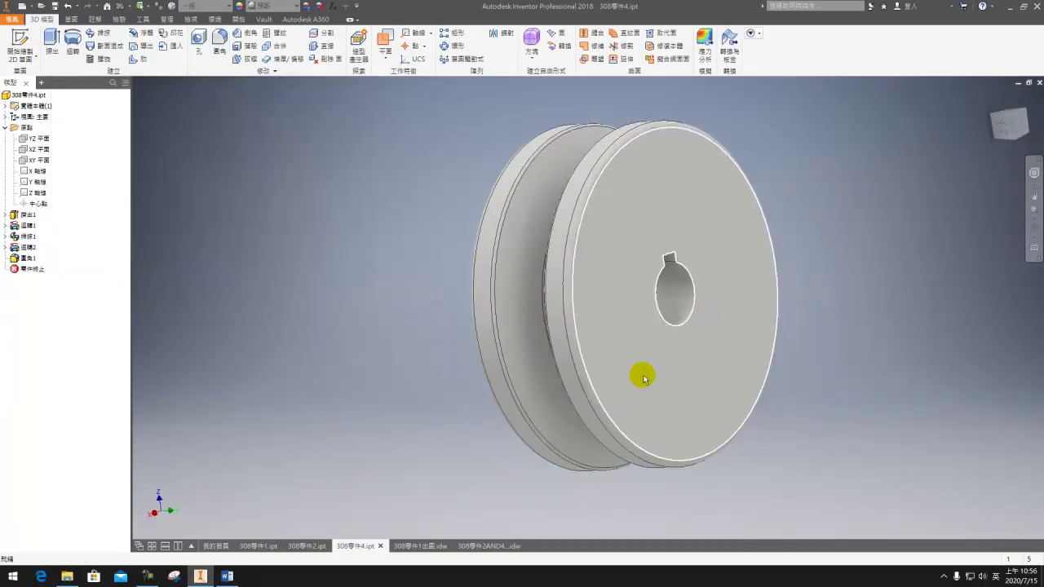
key(F4)
drag(639, 362, 613, 370)
shift+middle_drag(613, 370, 772, 345)
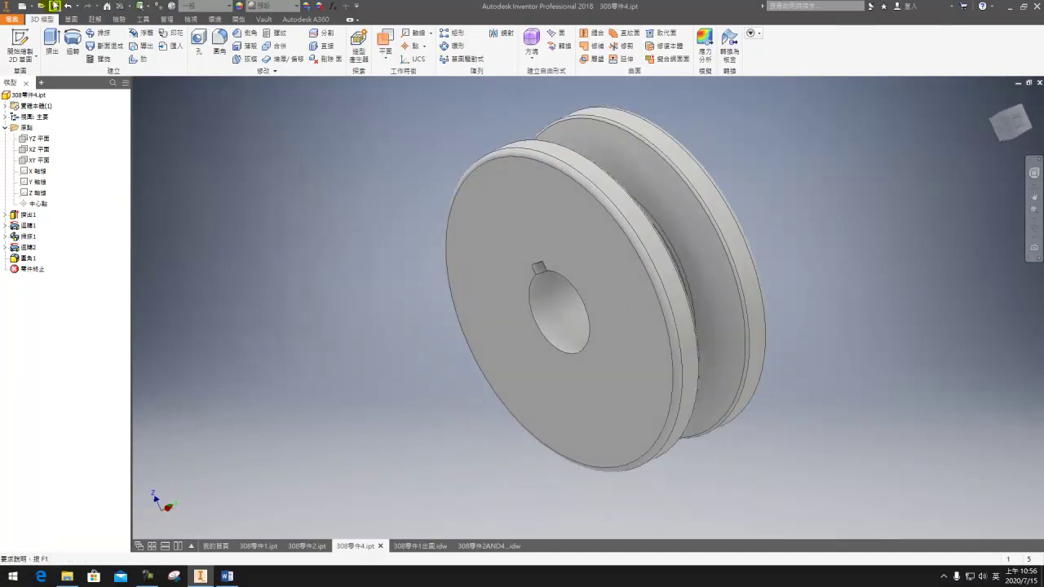
click(995, 99)
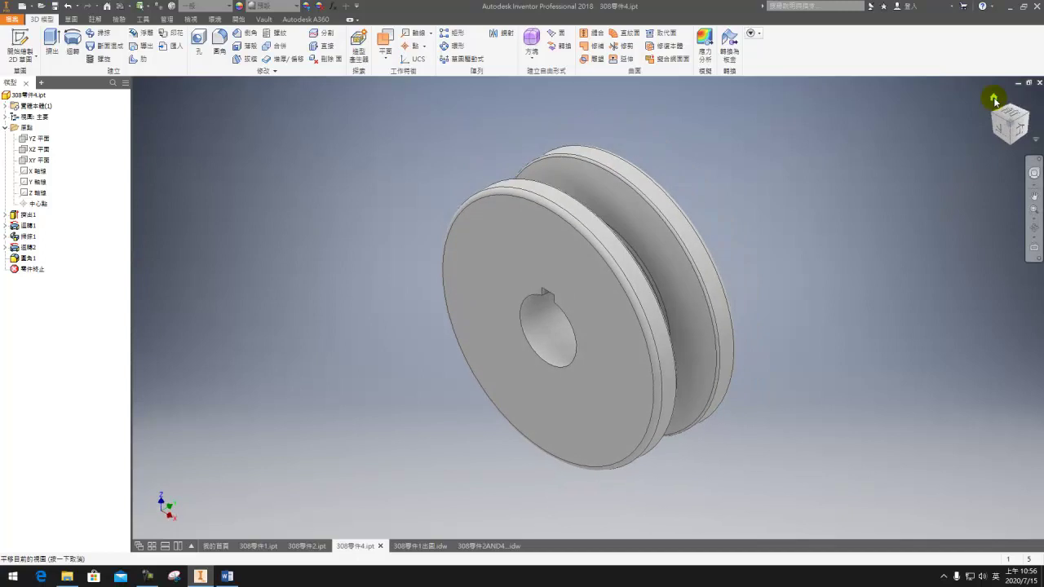